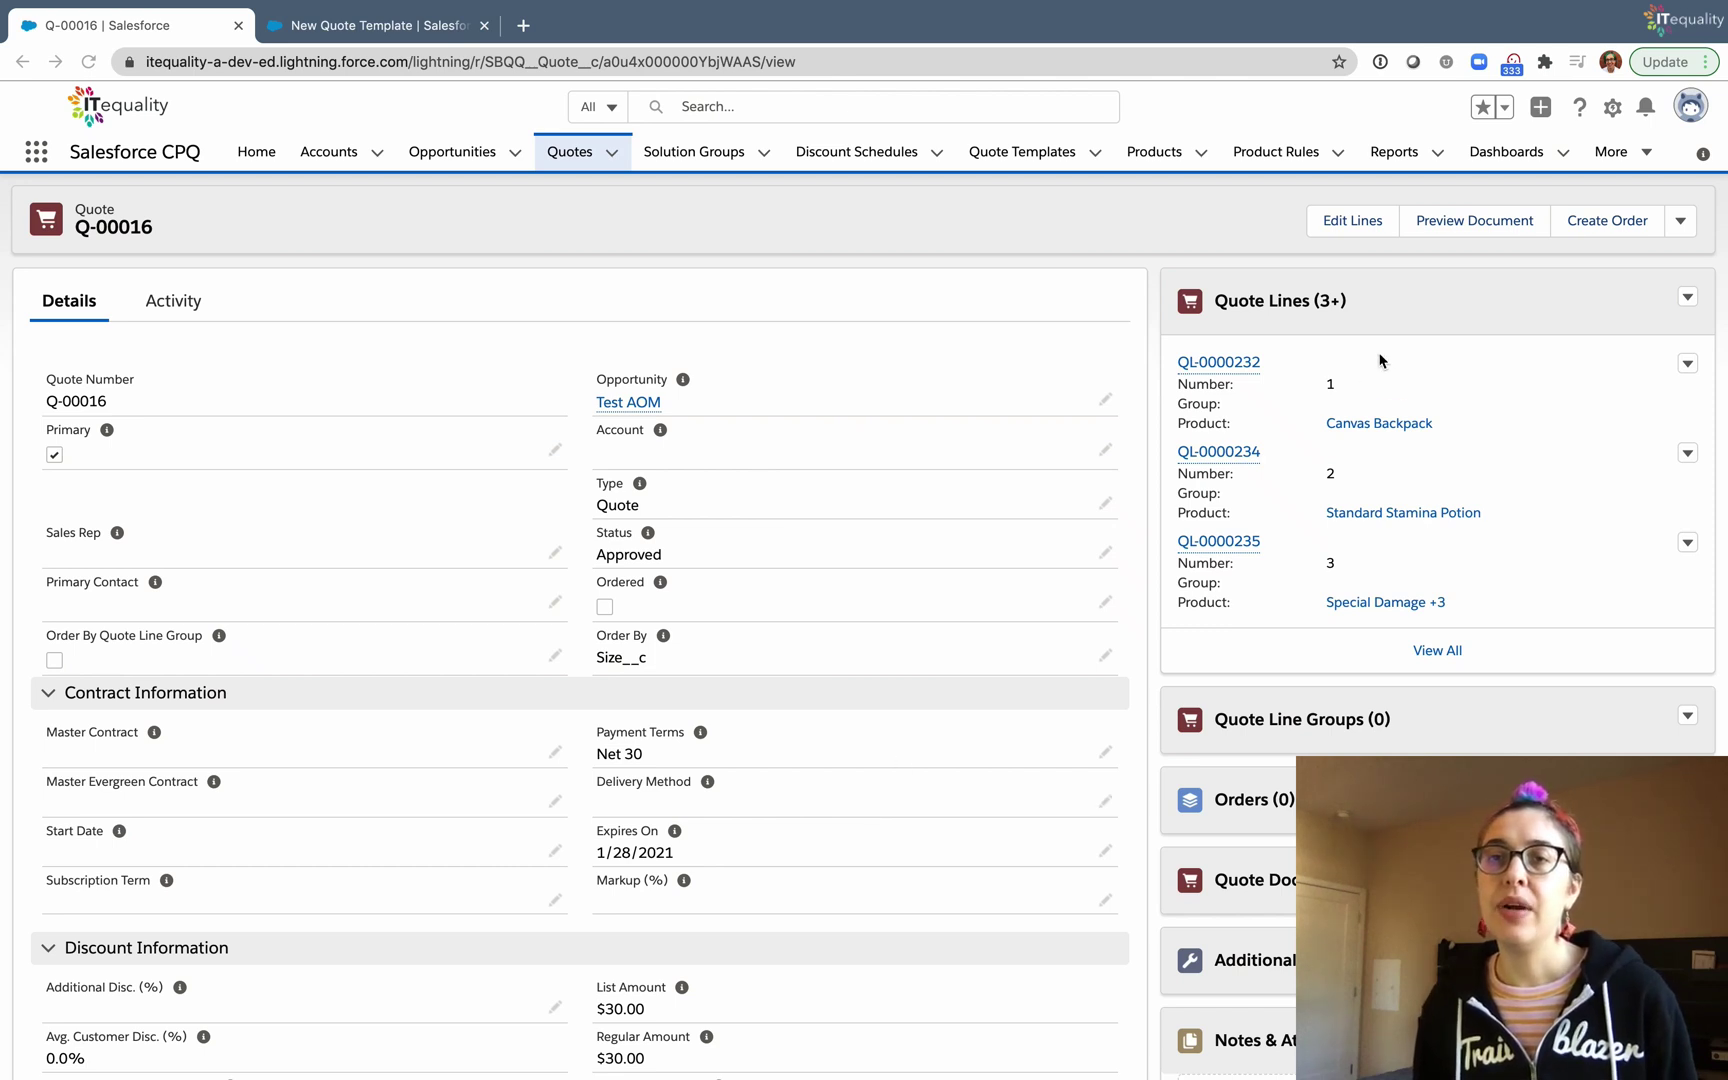
- Open the Q-00016 preview, check the Template list, leave it empty, and return to the template form
left_click(1477, 221)
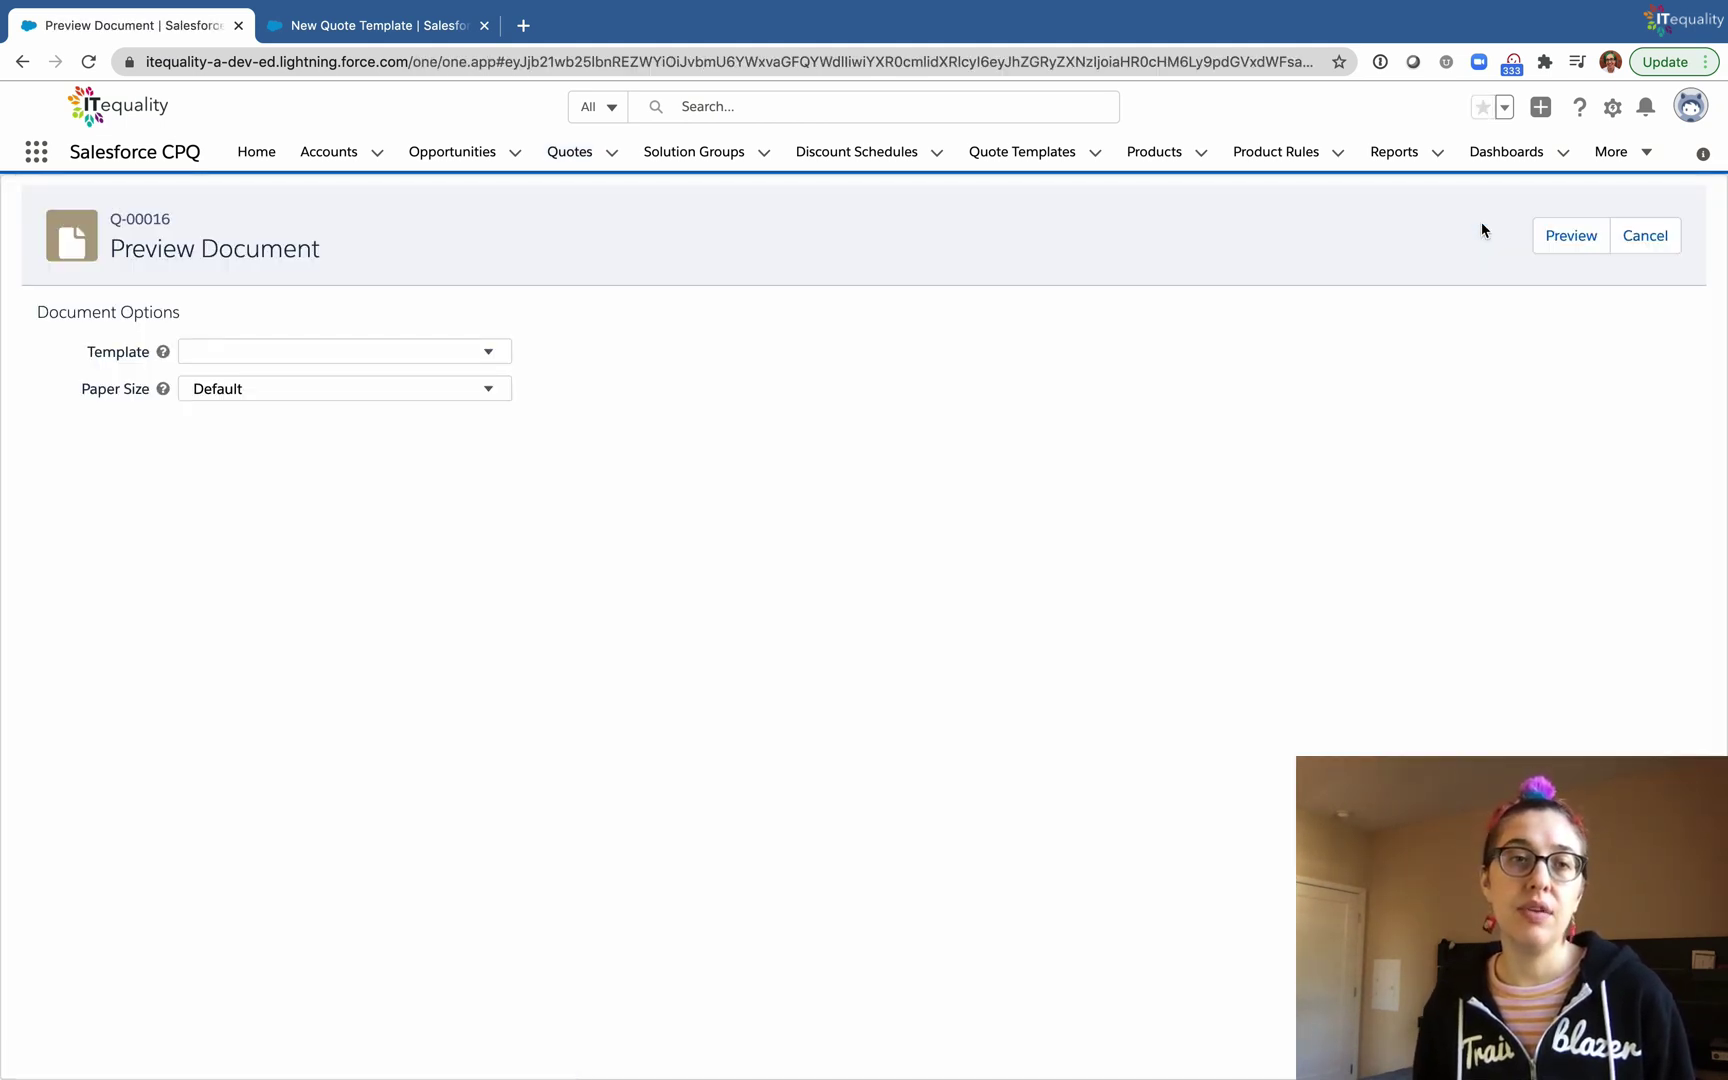
left_click(483, 355)
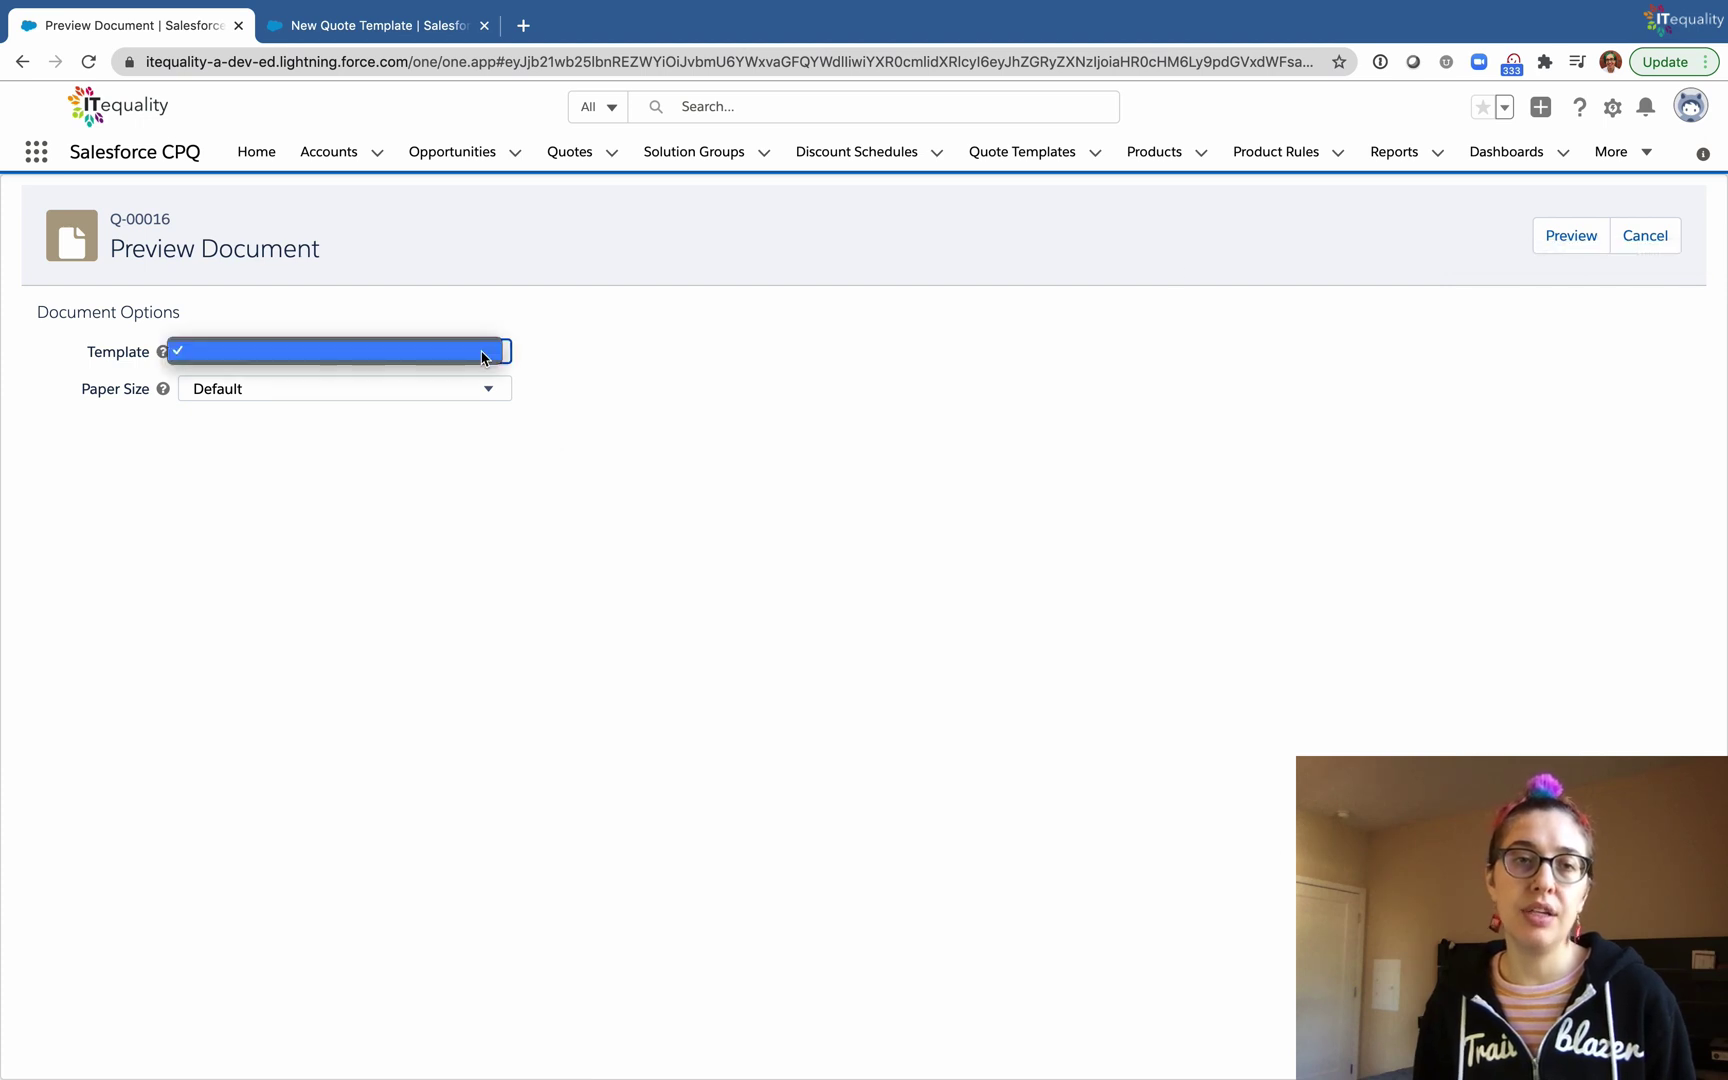
left_click(483, 352)
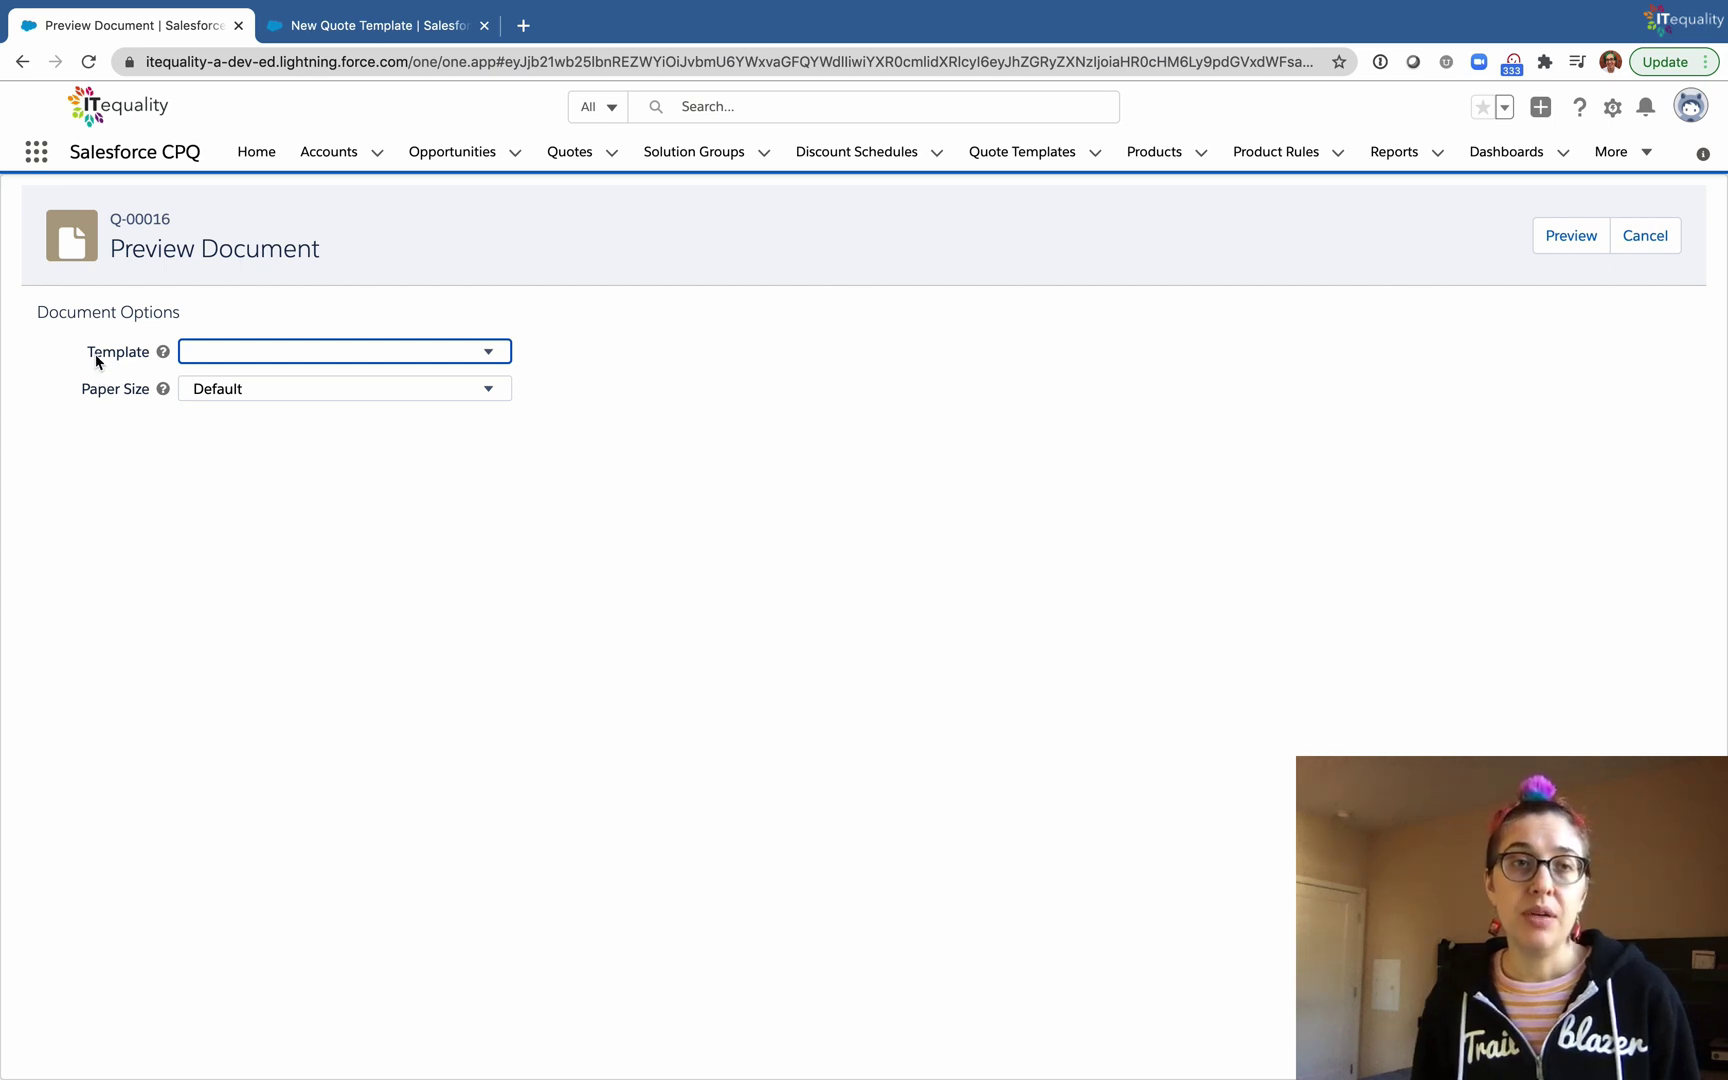
left_click(354, 28)
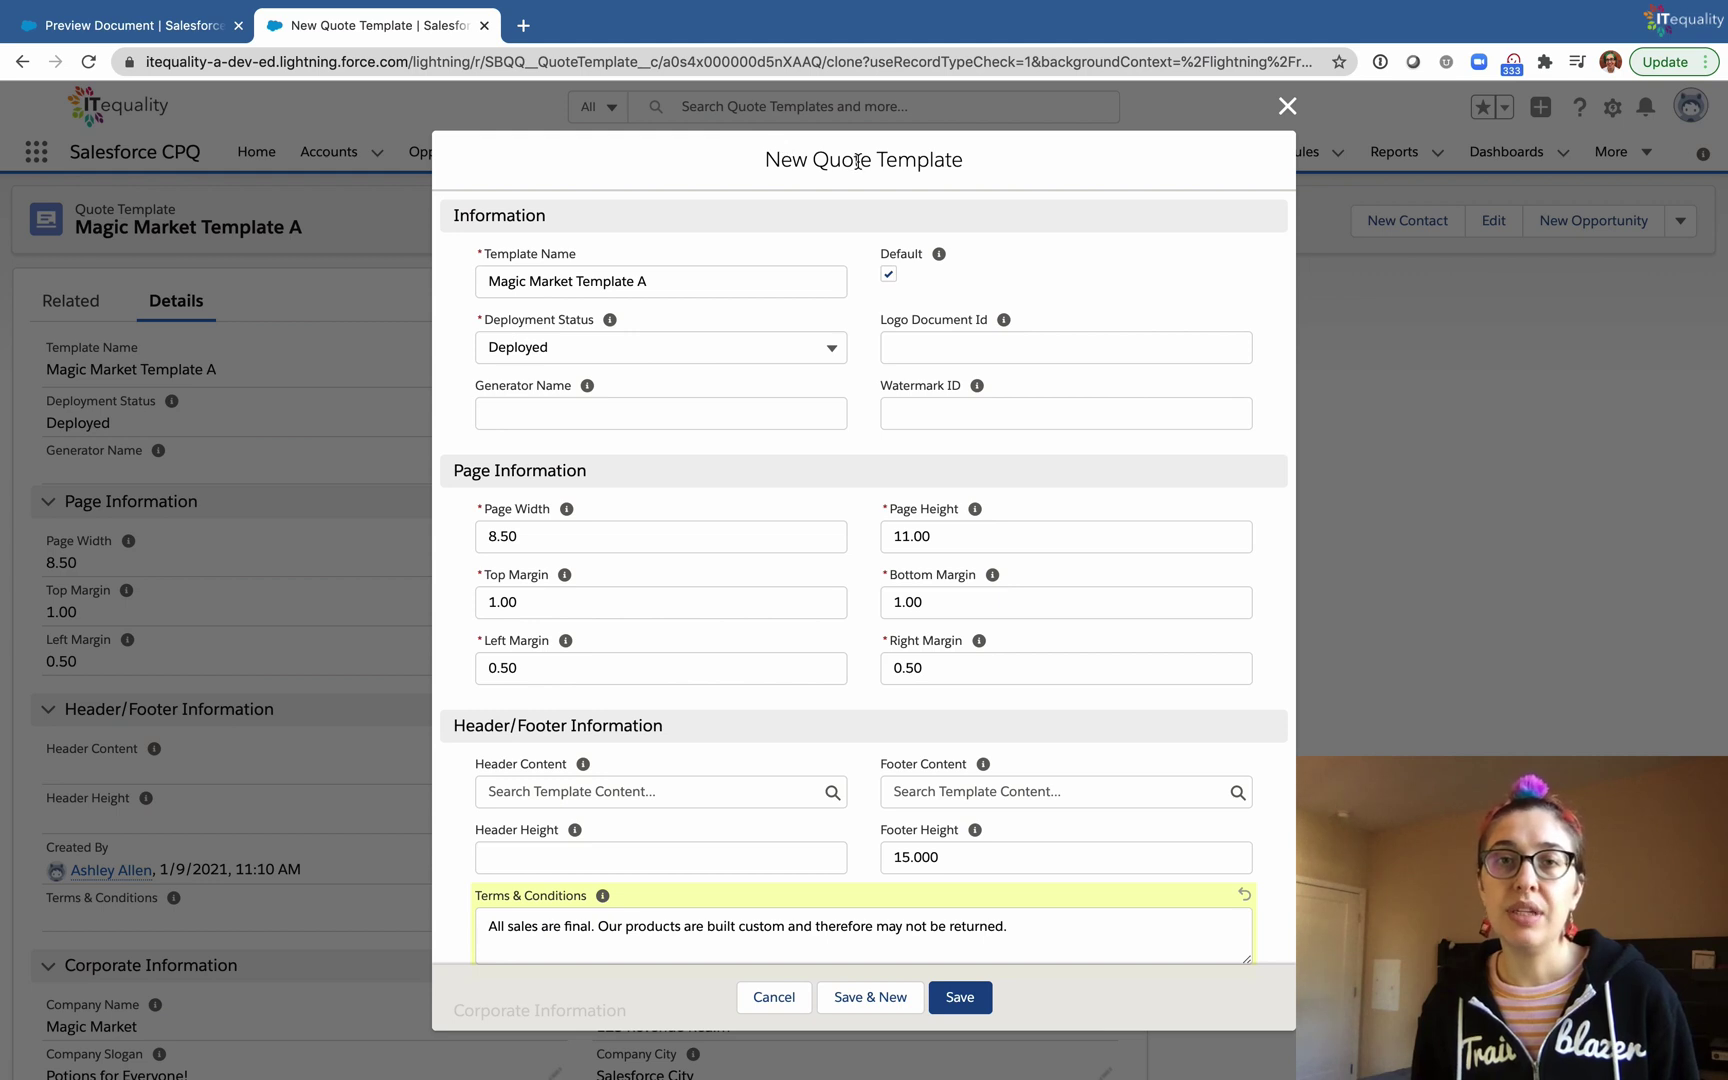
left_click_drag(767, 160, 969, 170)
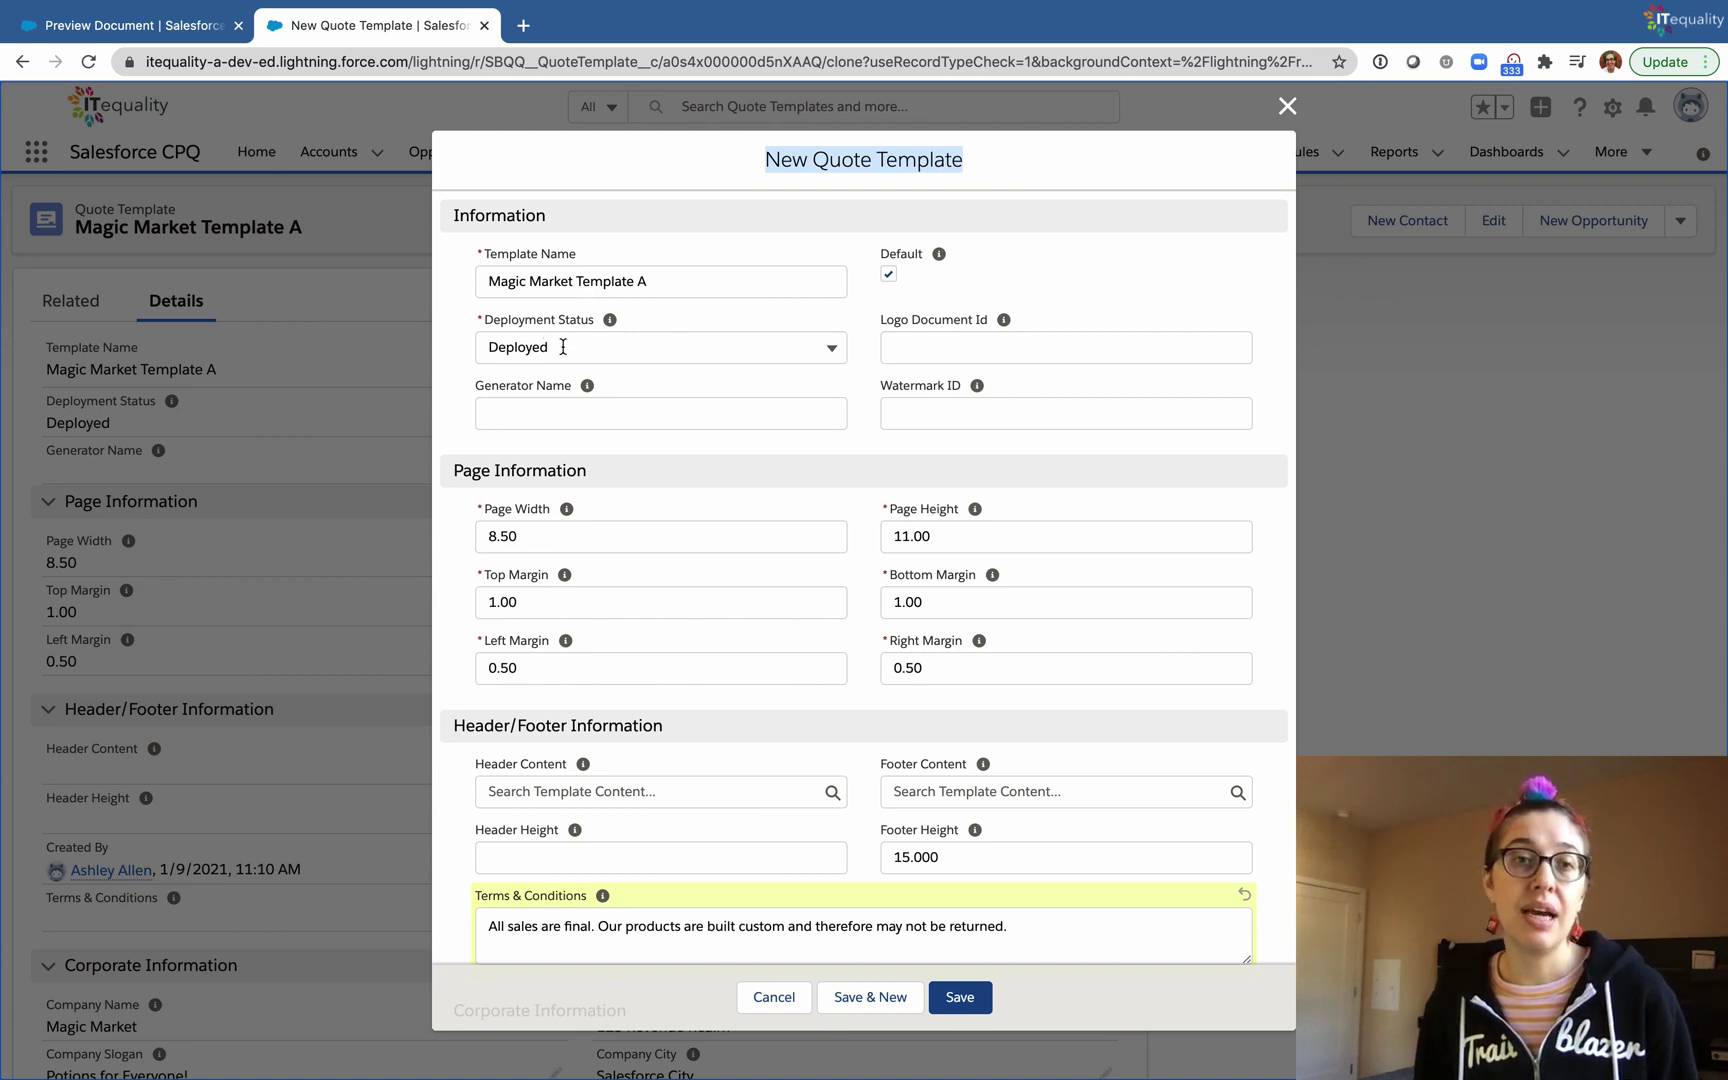
mouse_move(609, 330)
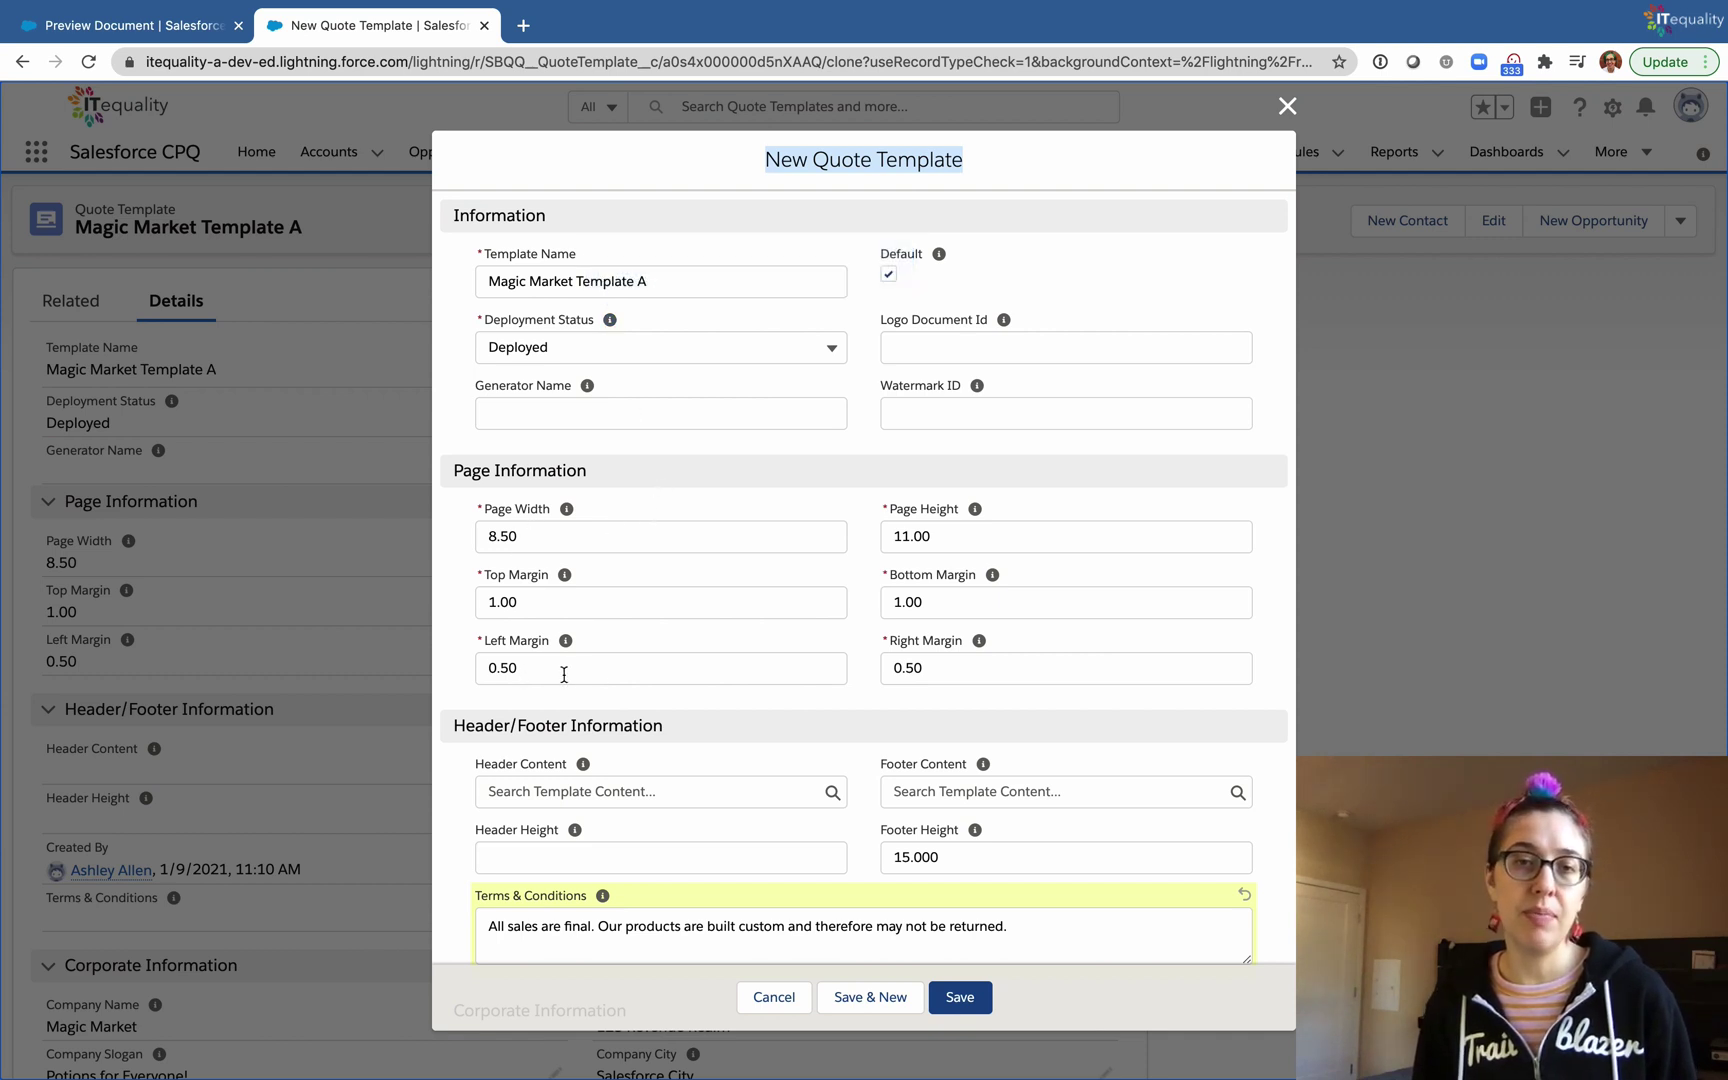
- Review the cloned template form from Corporate Information down to Print Options and Portrait page orientation
scroll(872, 662, "down", 3)
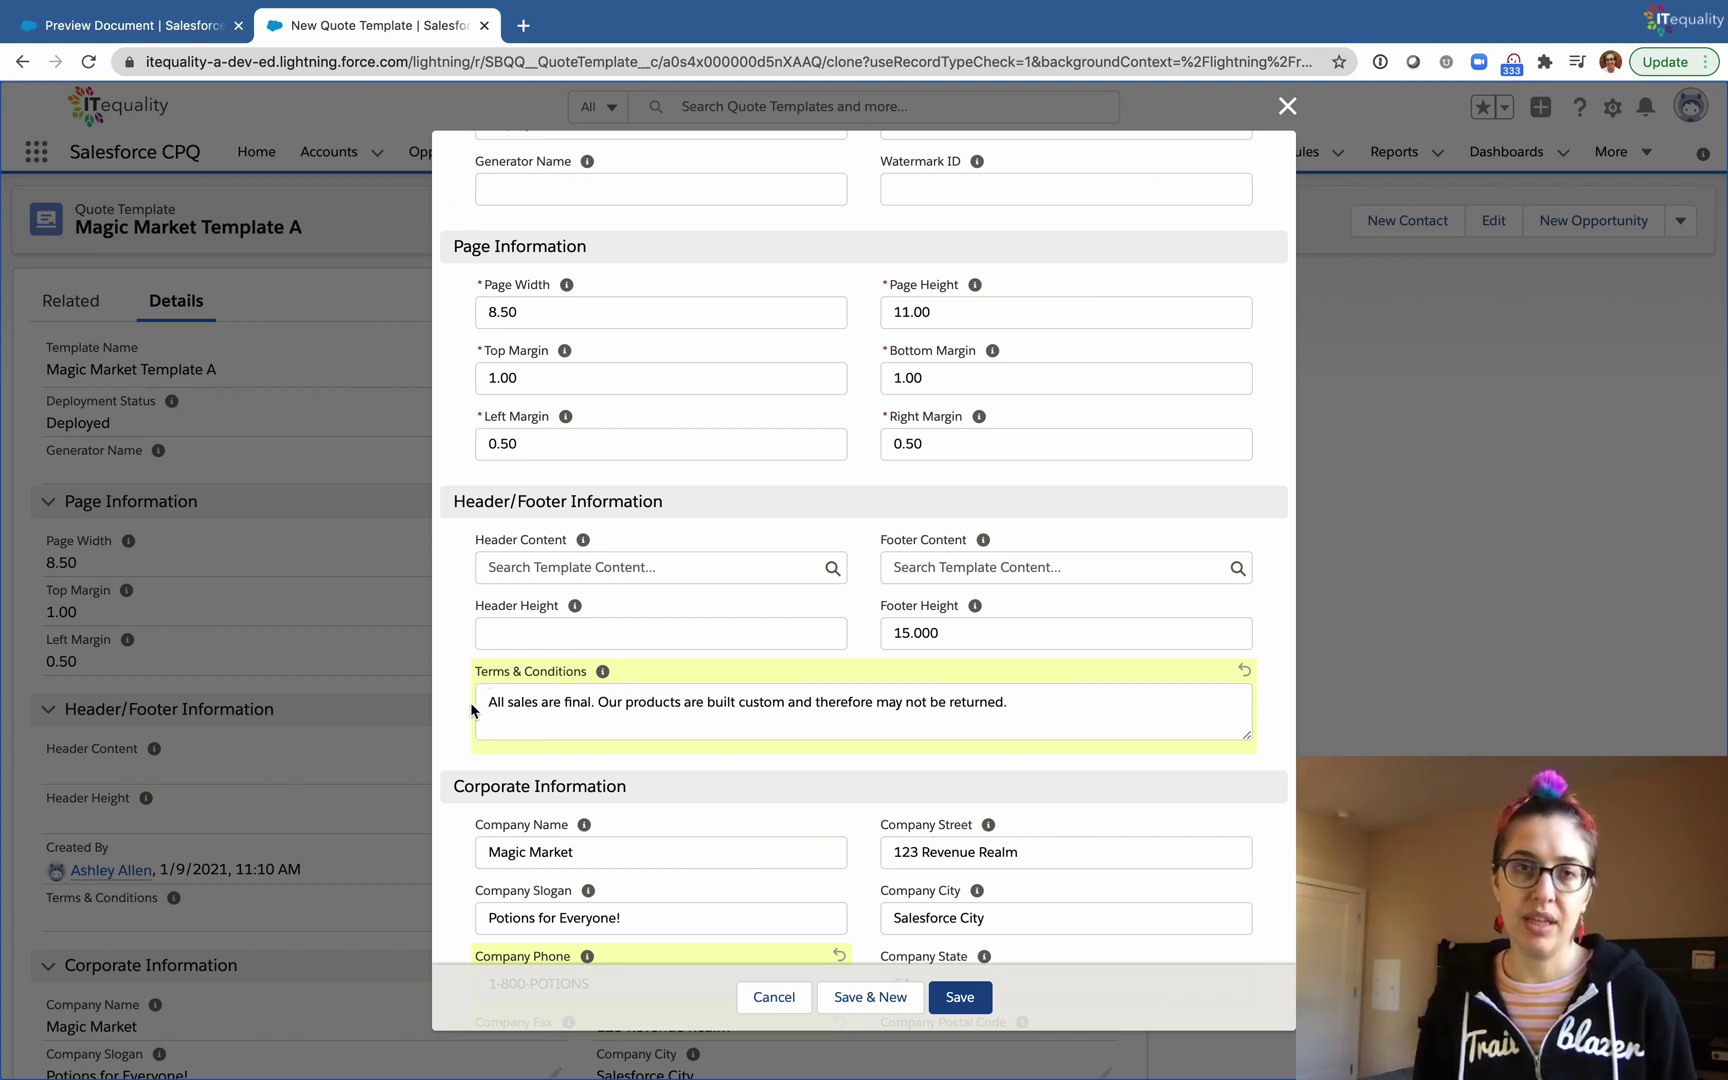
scroll(471, 712, "down", 5)
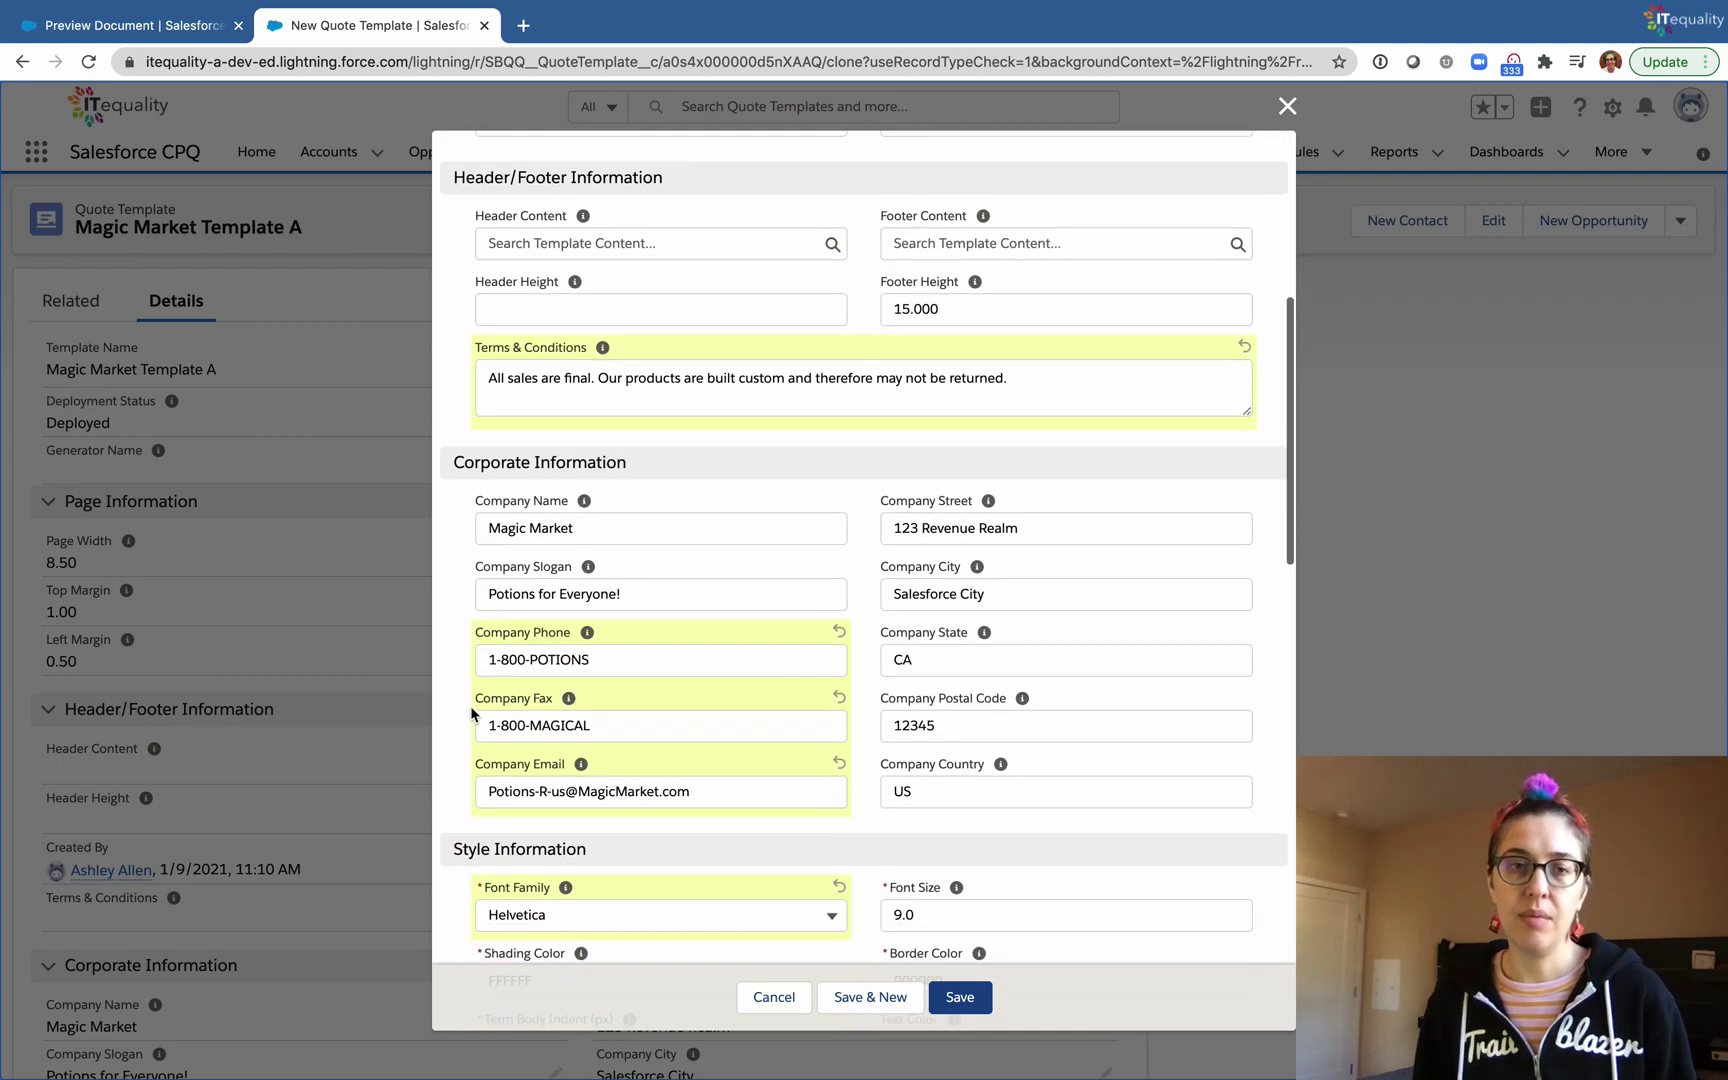
scroll(459, 745, "down", 3)
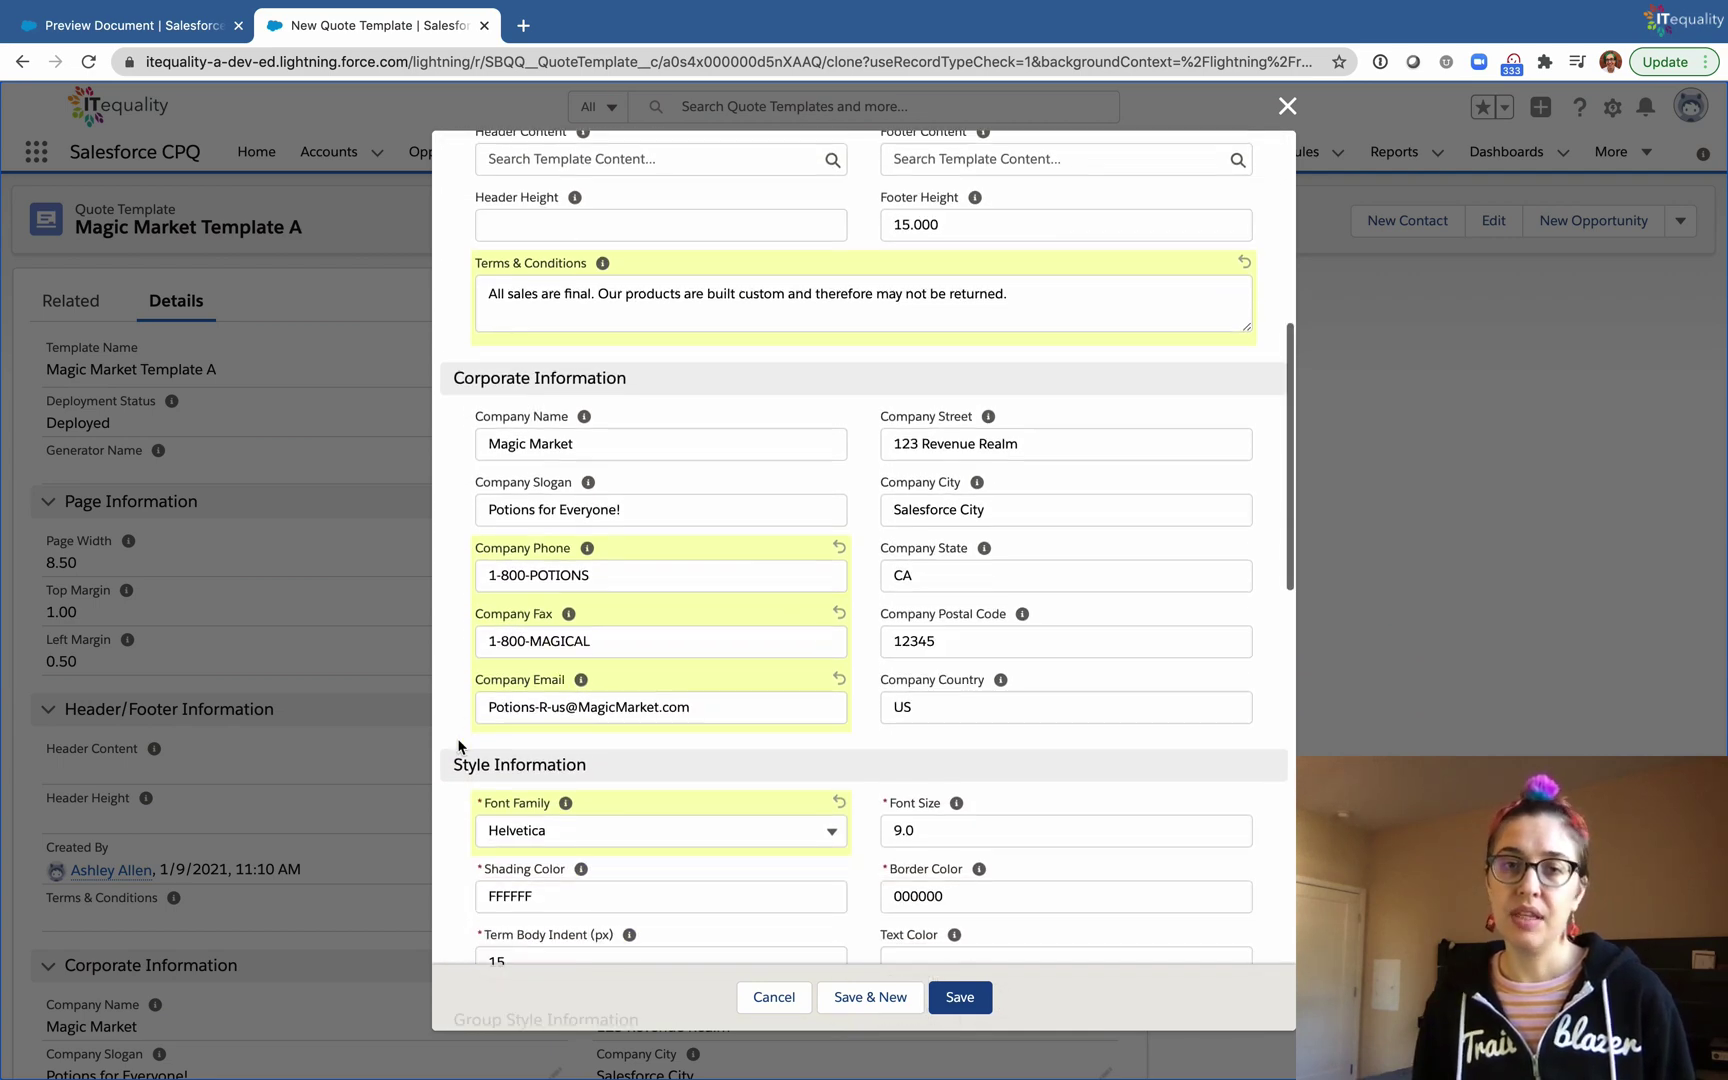
scroll(459, 745, "down", 1)
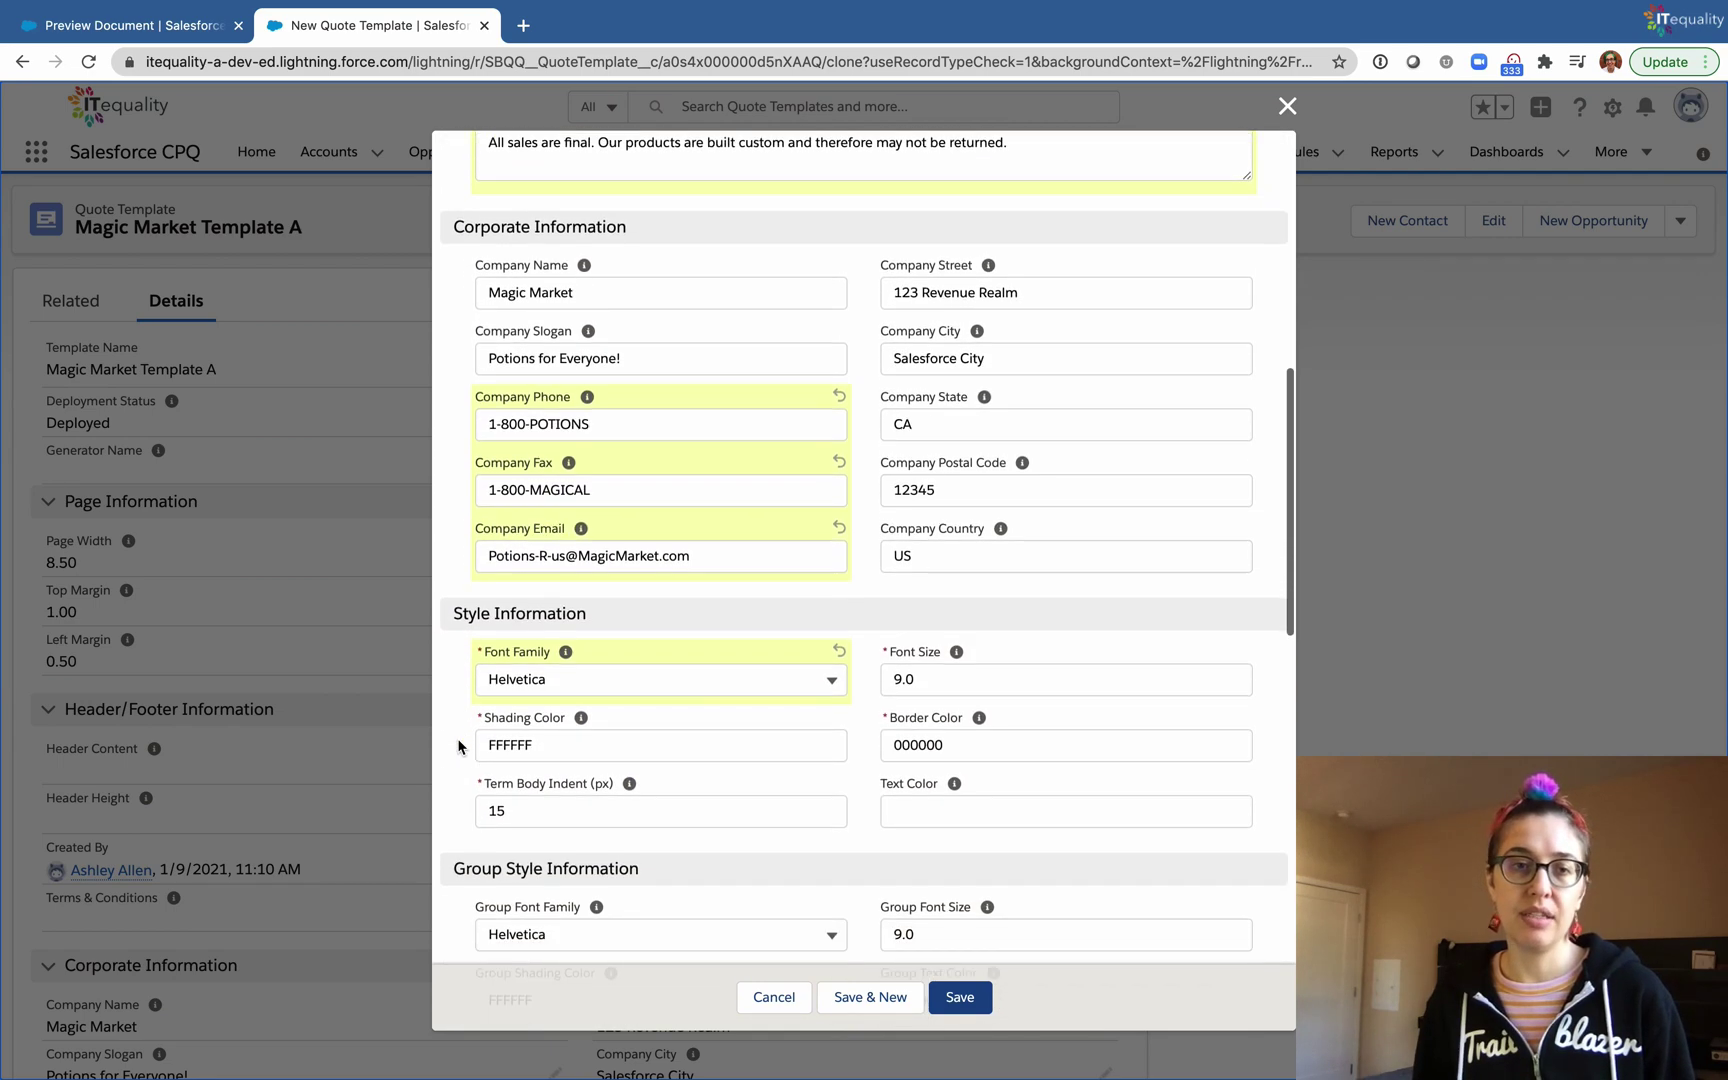
scroll(457, 730, "down", 5)
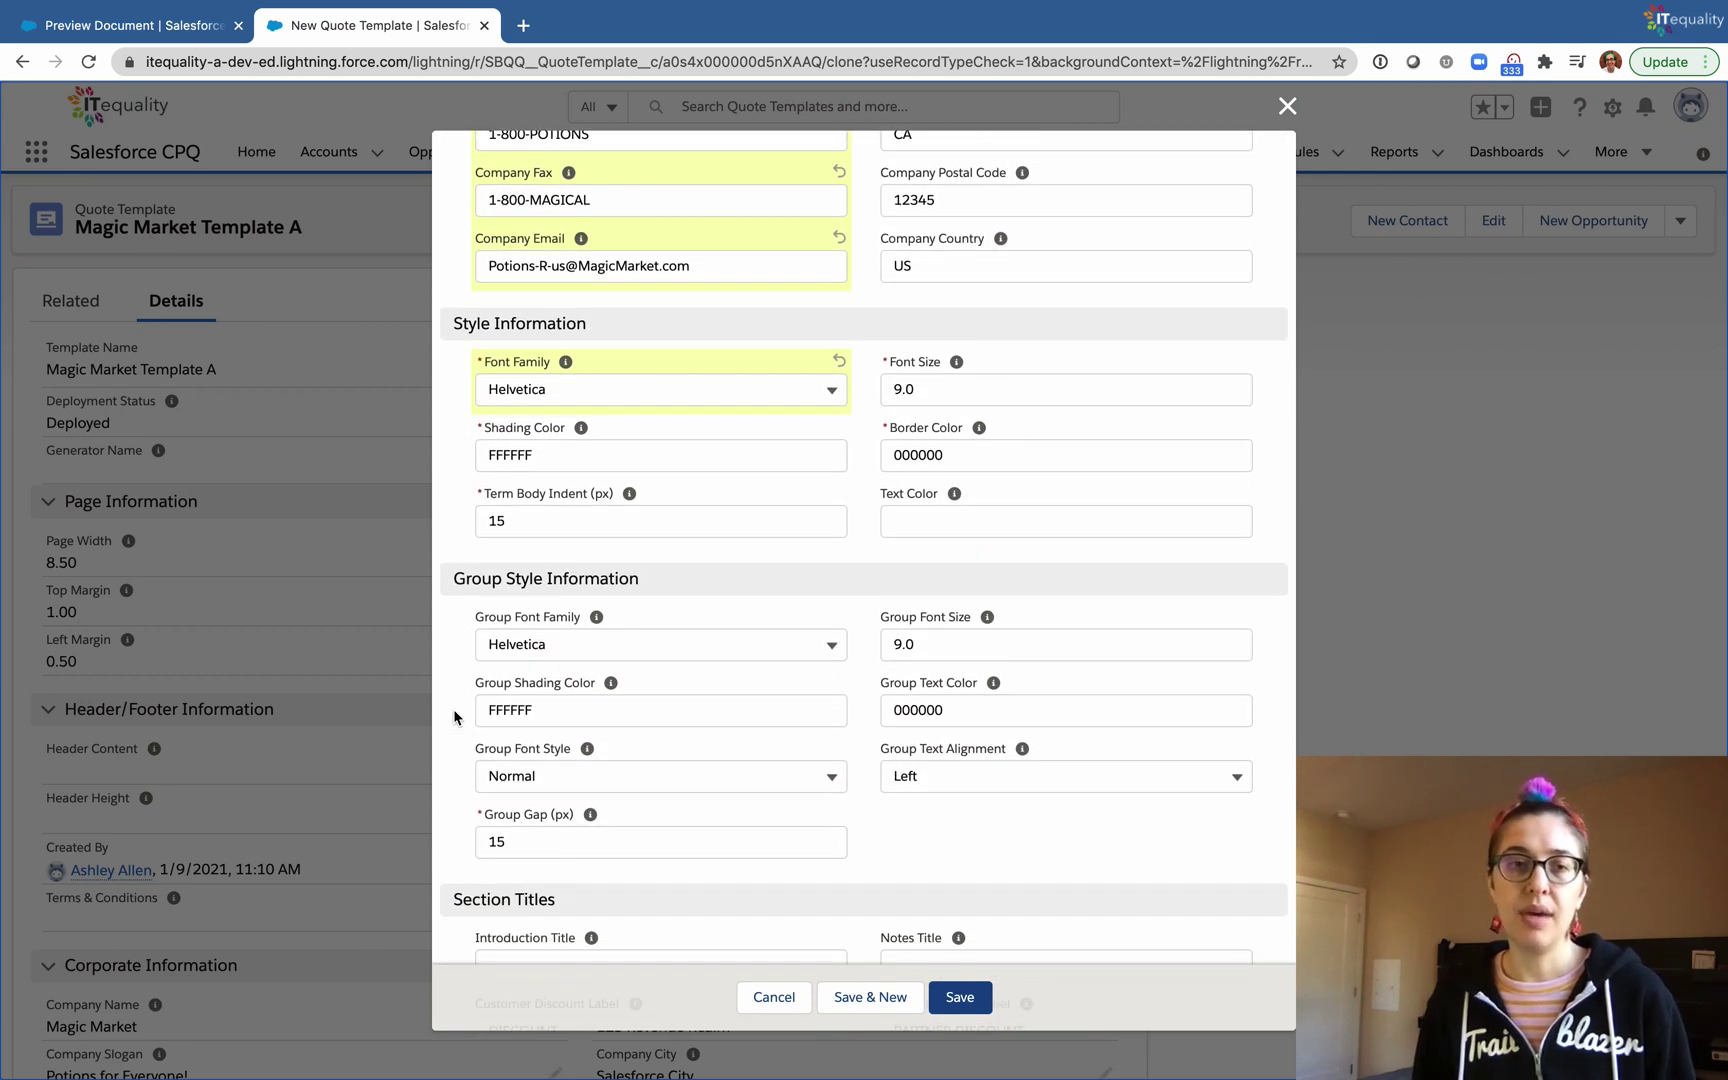
scroll(457, 717, "down", 1)
scroll(455, 717, "down", 4)
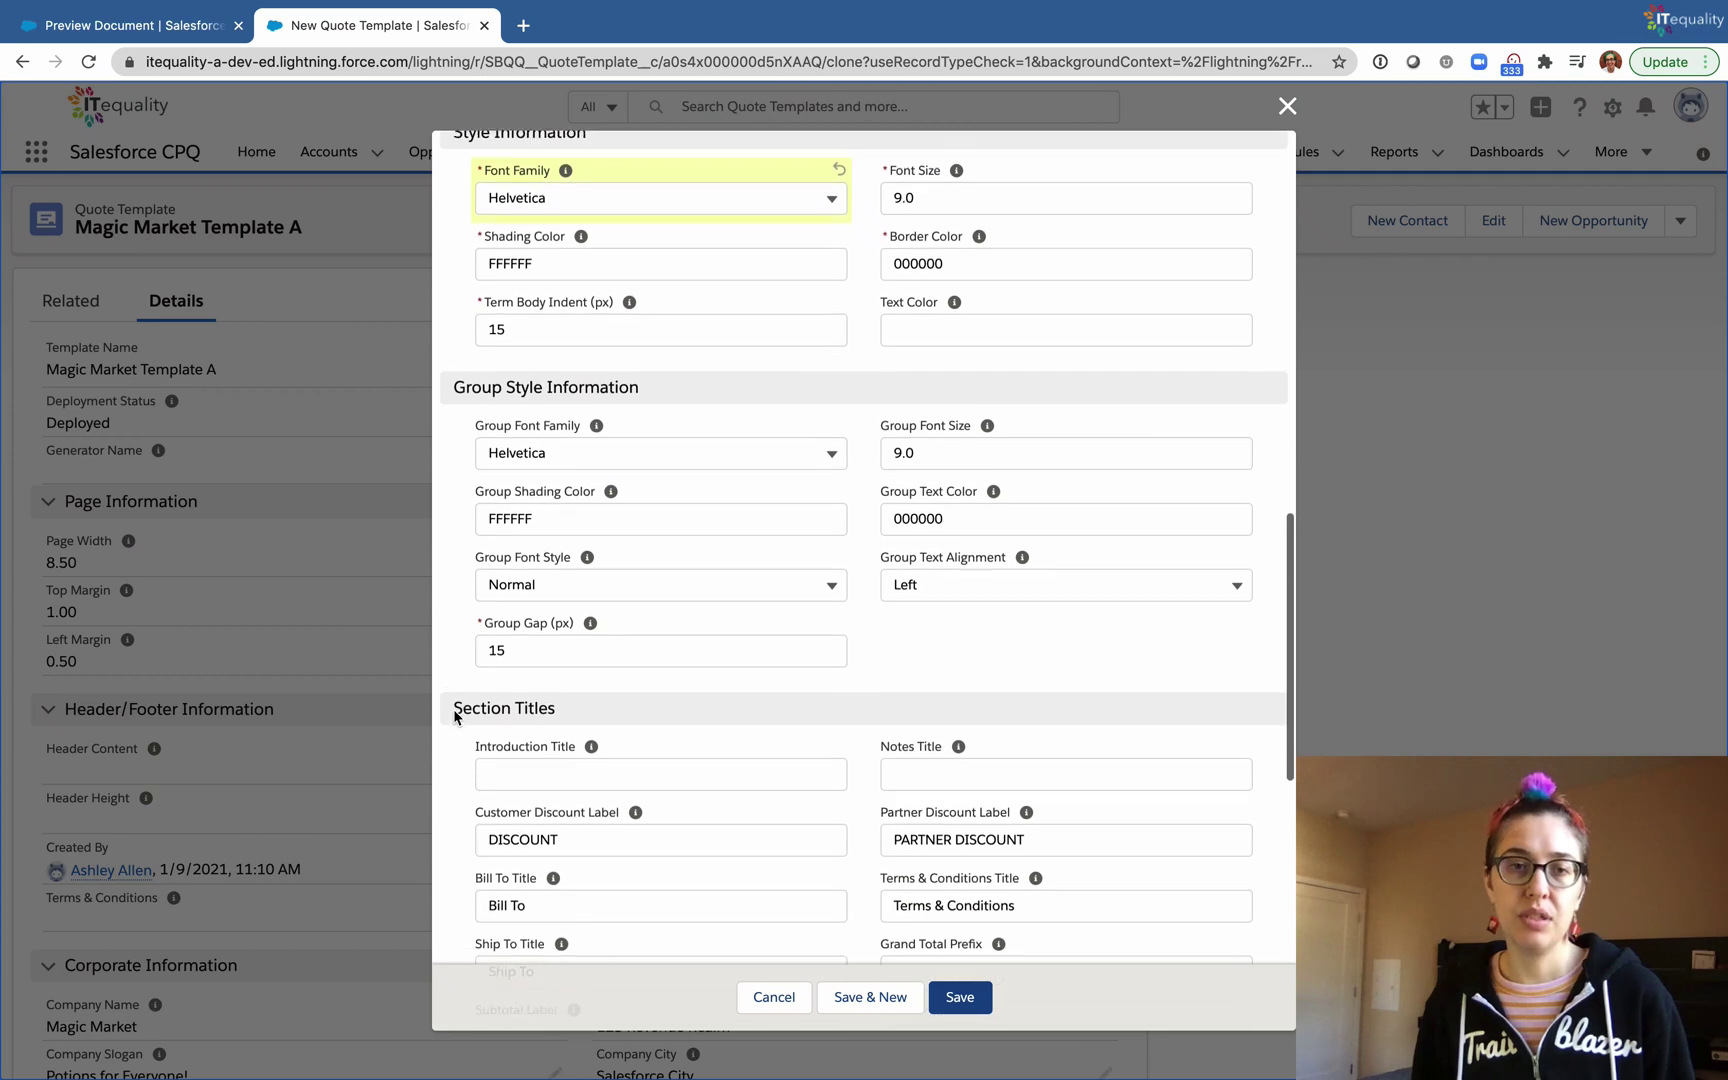
scroll(455, 717, "down", 1)
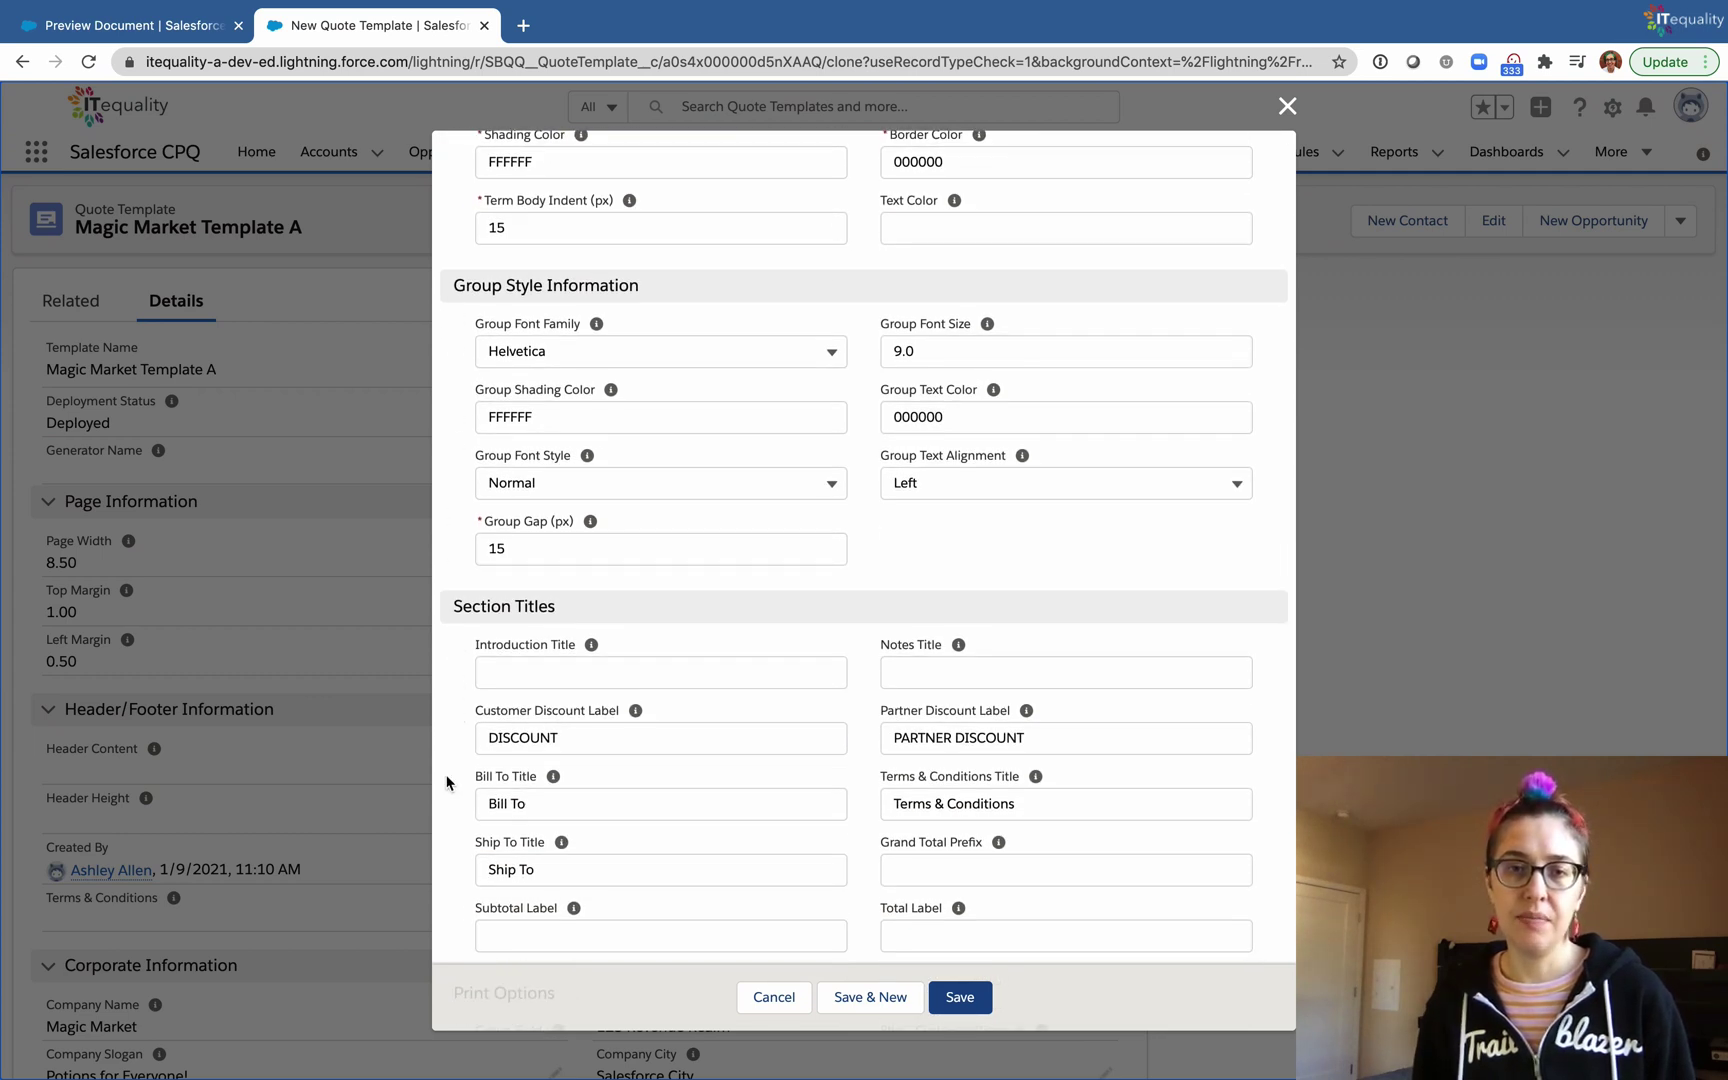
scroll(459, 792, "down", 2)
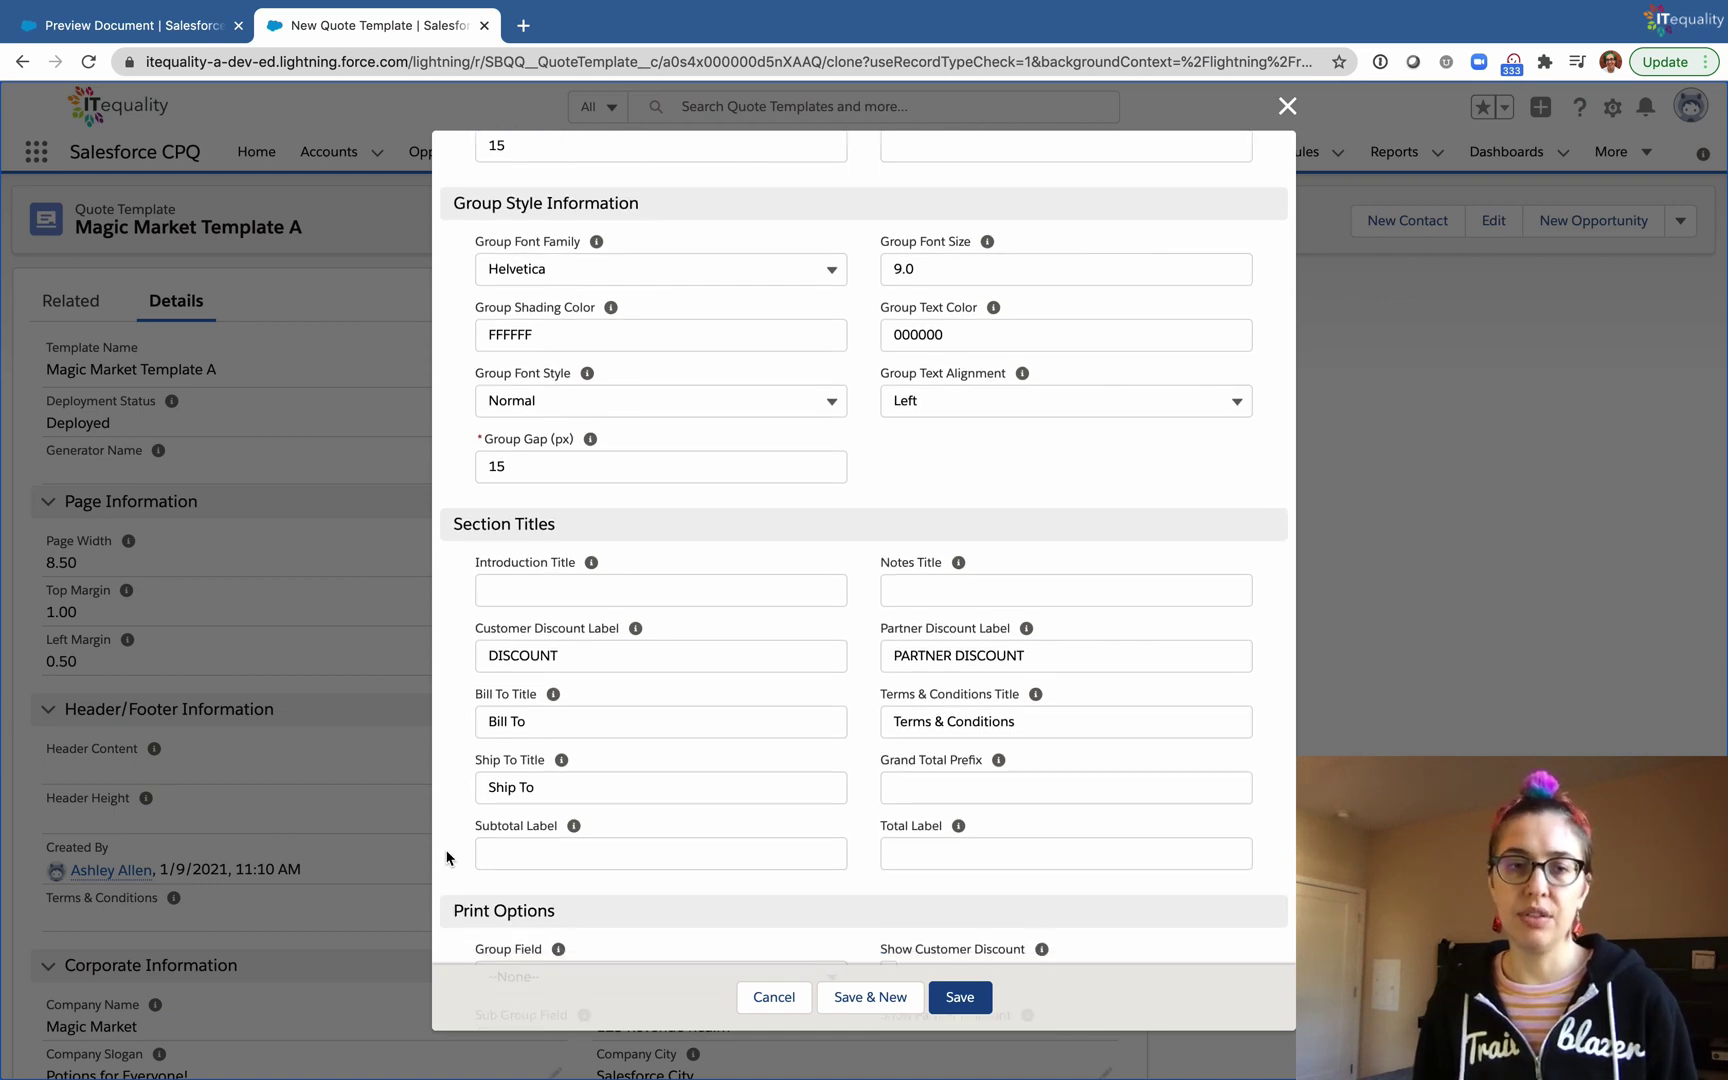
scroll(447, 858, "down", 5)
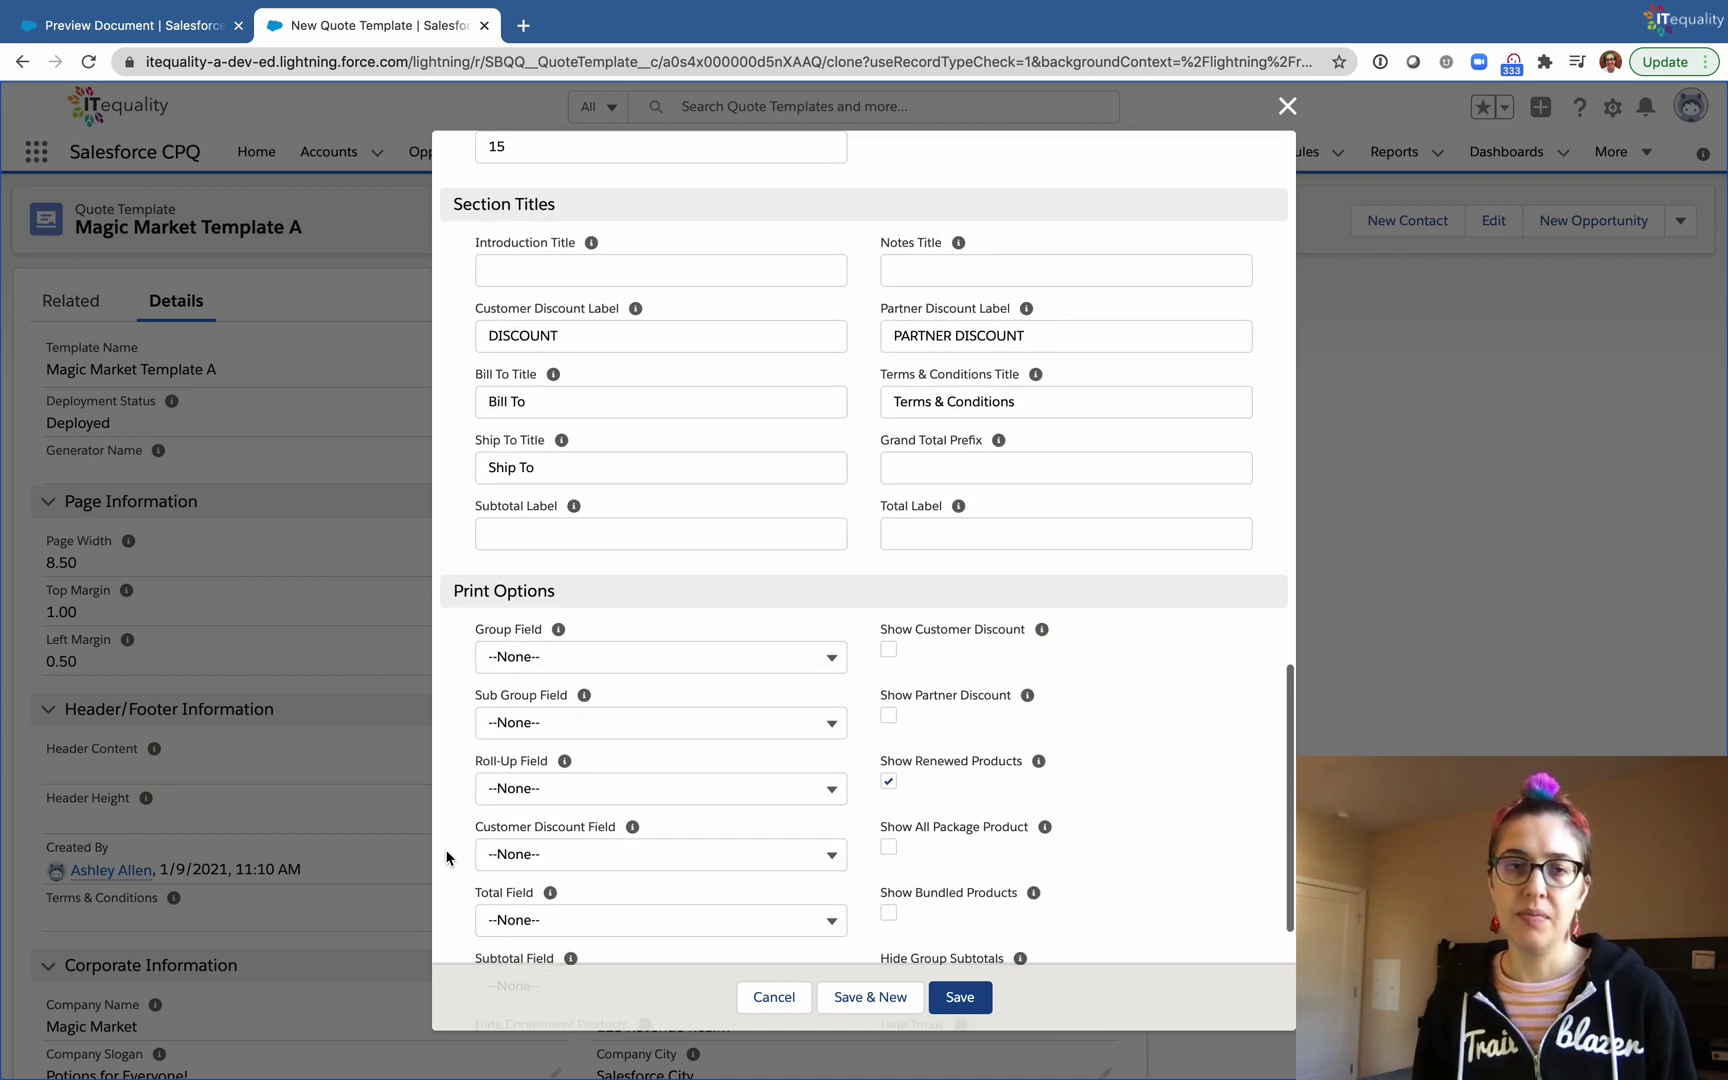
scroll(447, 858, "down", 3)
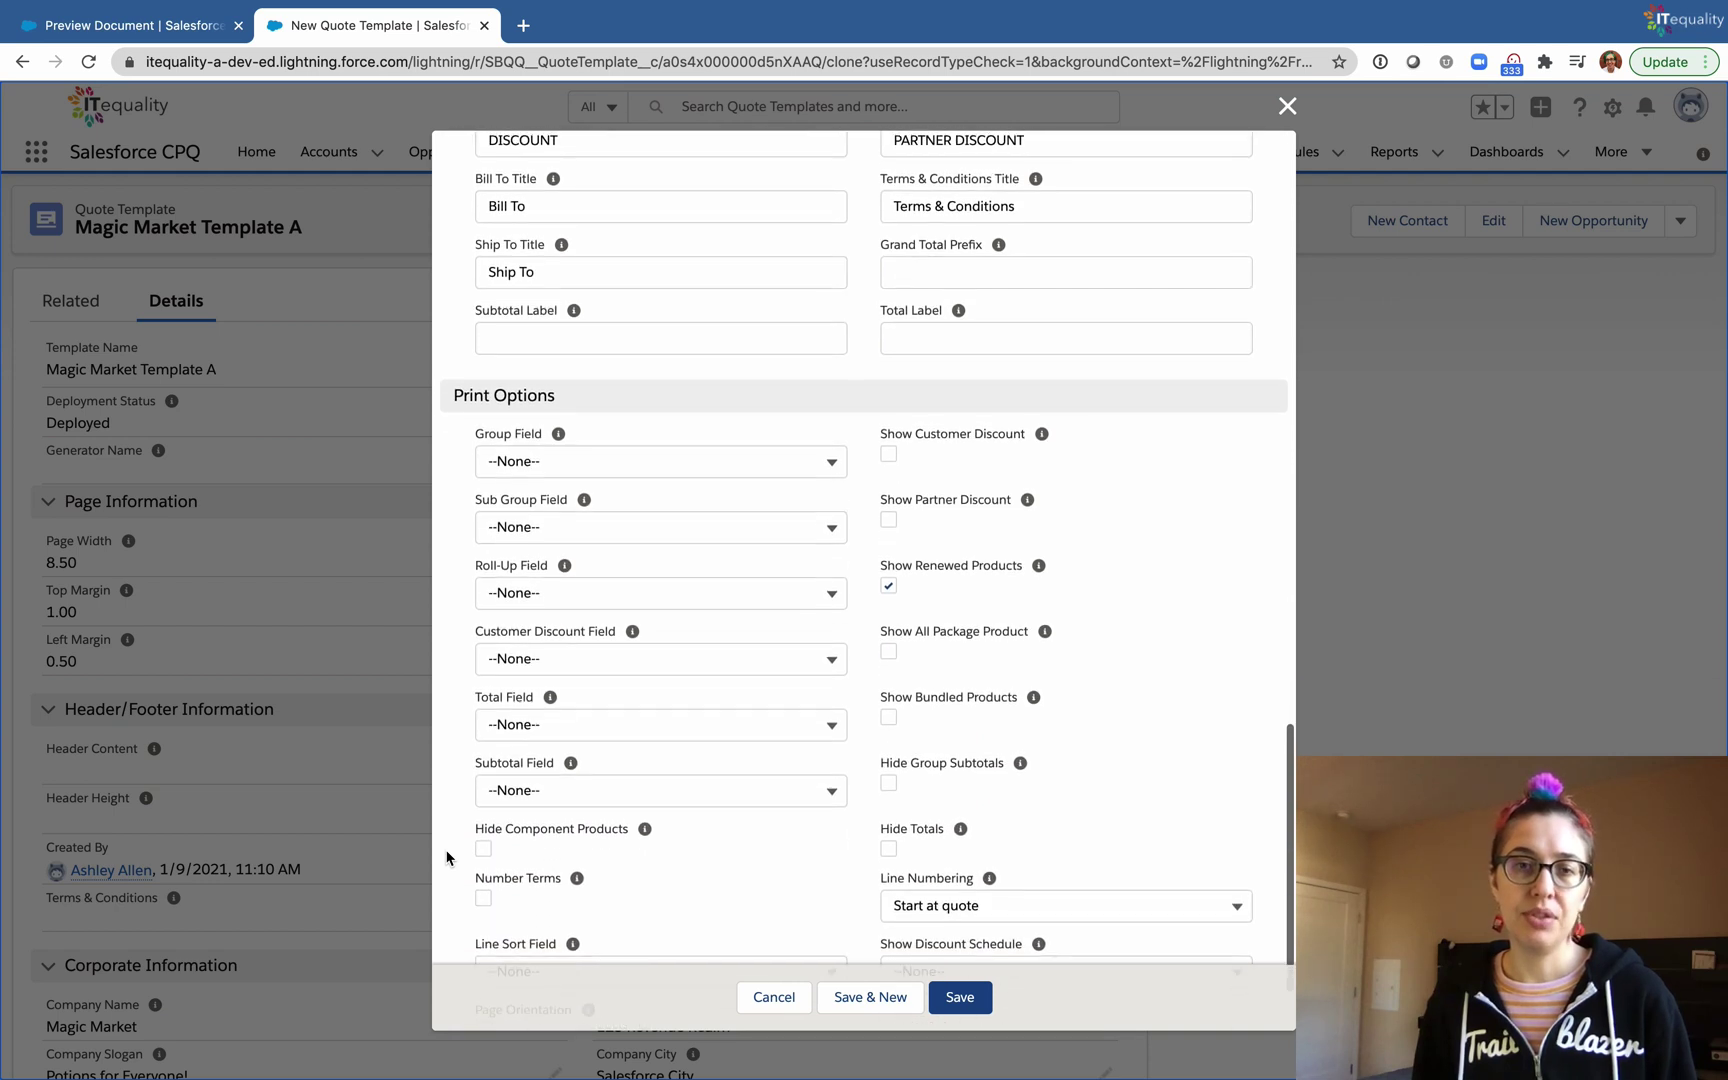
scroll(447, 858, "down", 2)
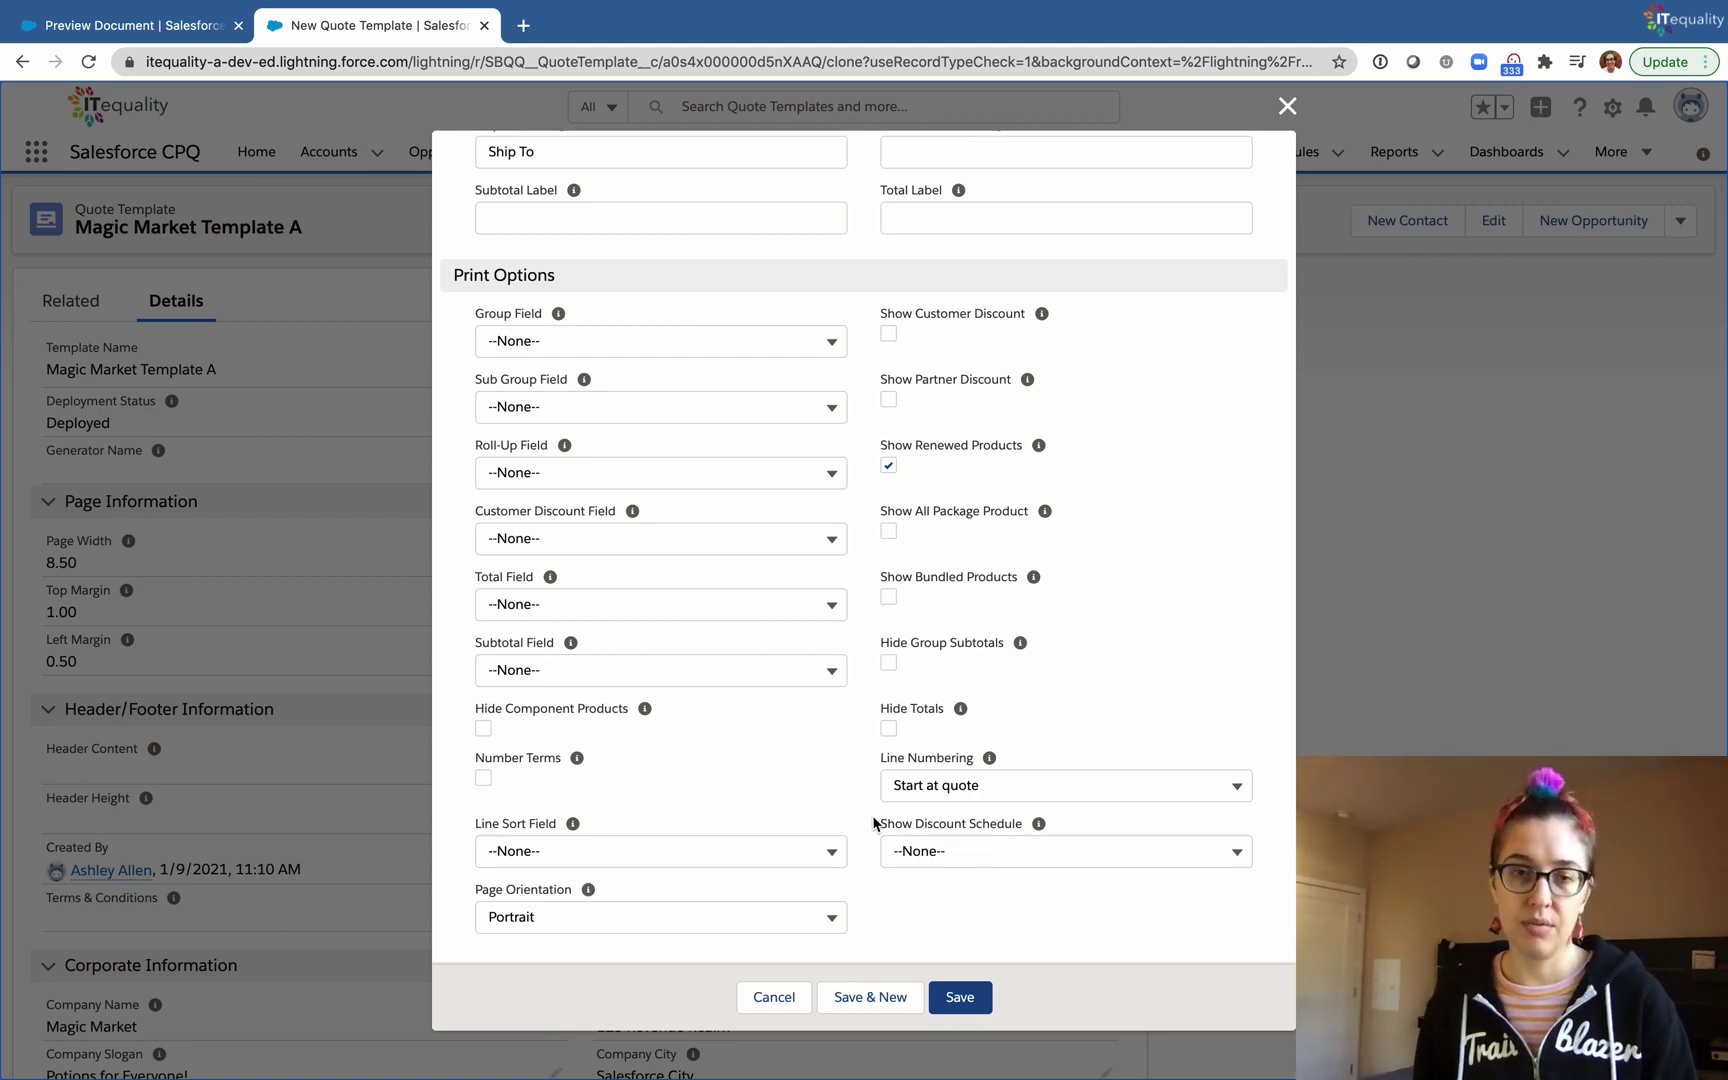
- Save Magic Market Template A, then cancel the pending preview to return to quote Q-00016
left_click(966, 994)
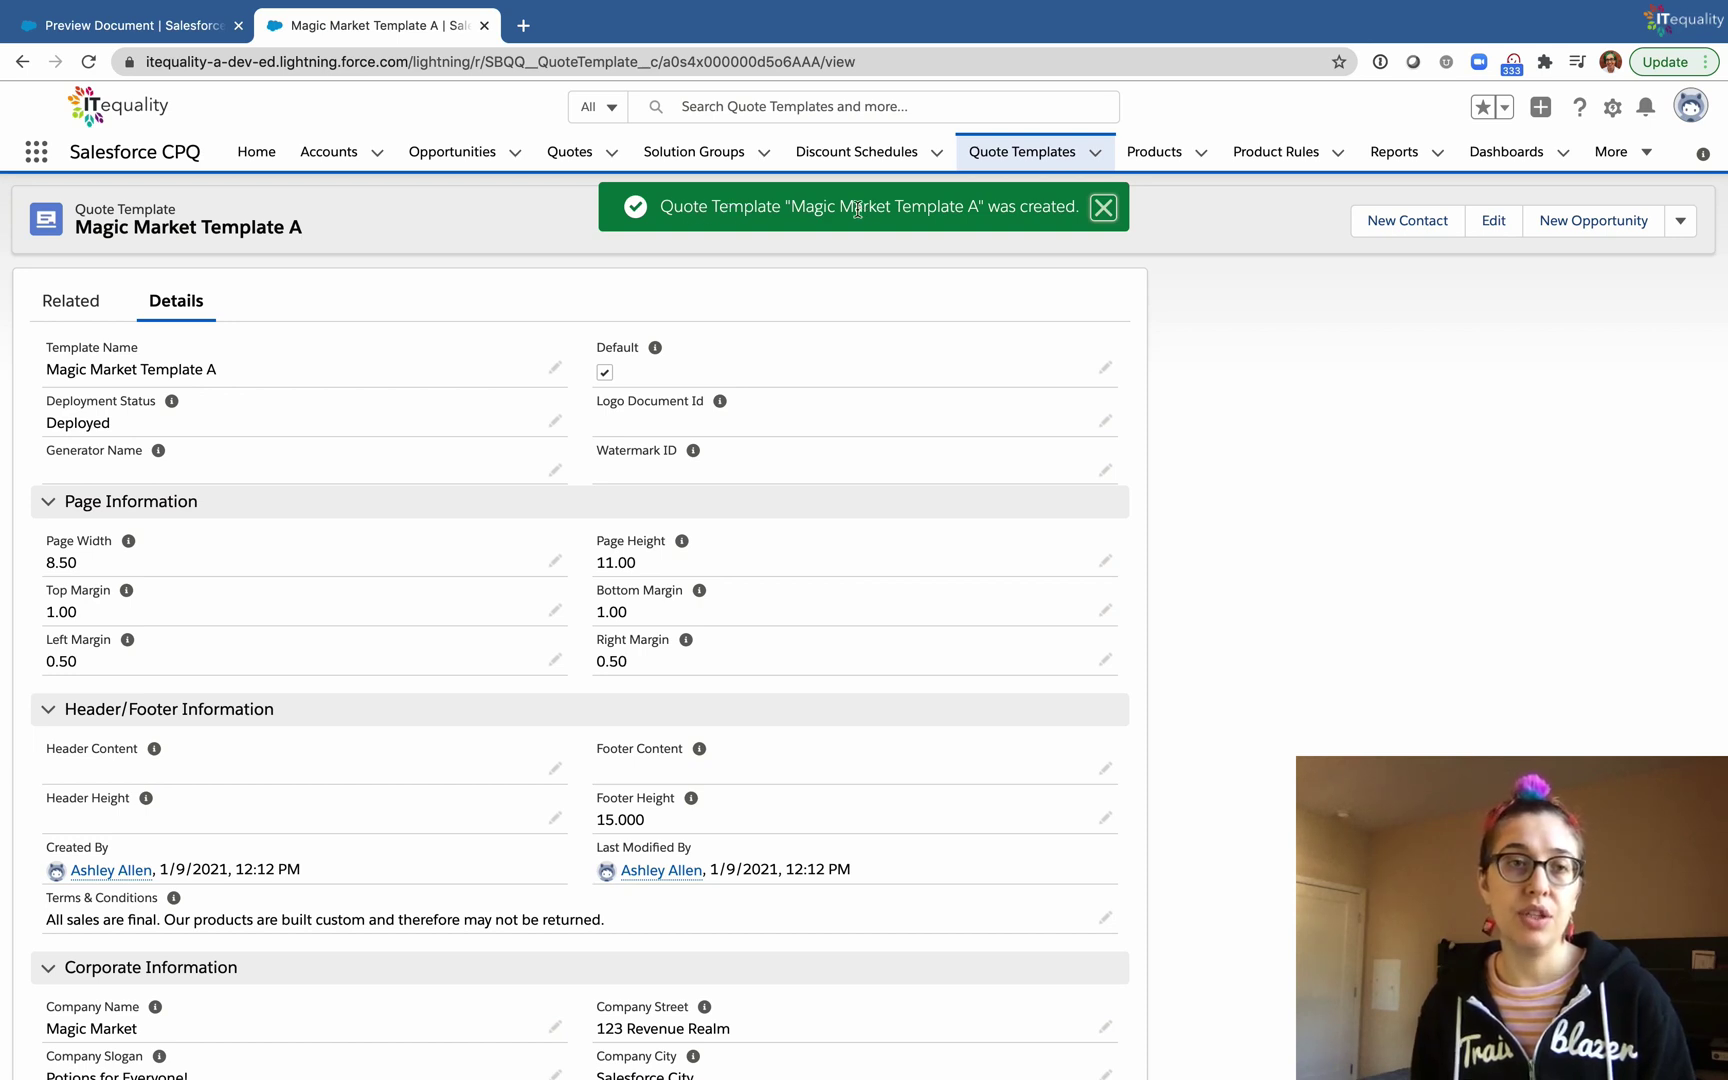
left_click(138, 26)
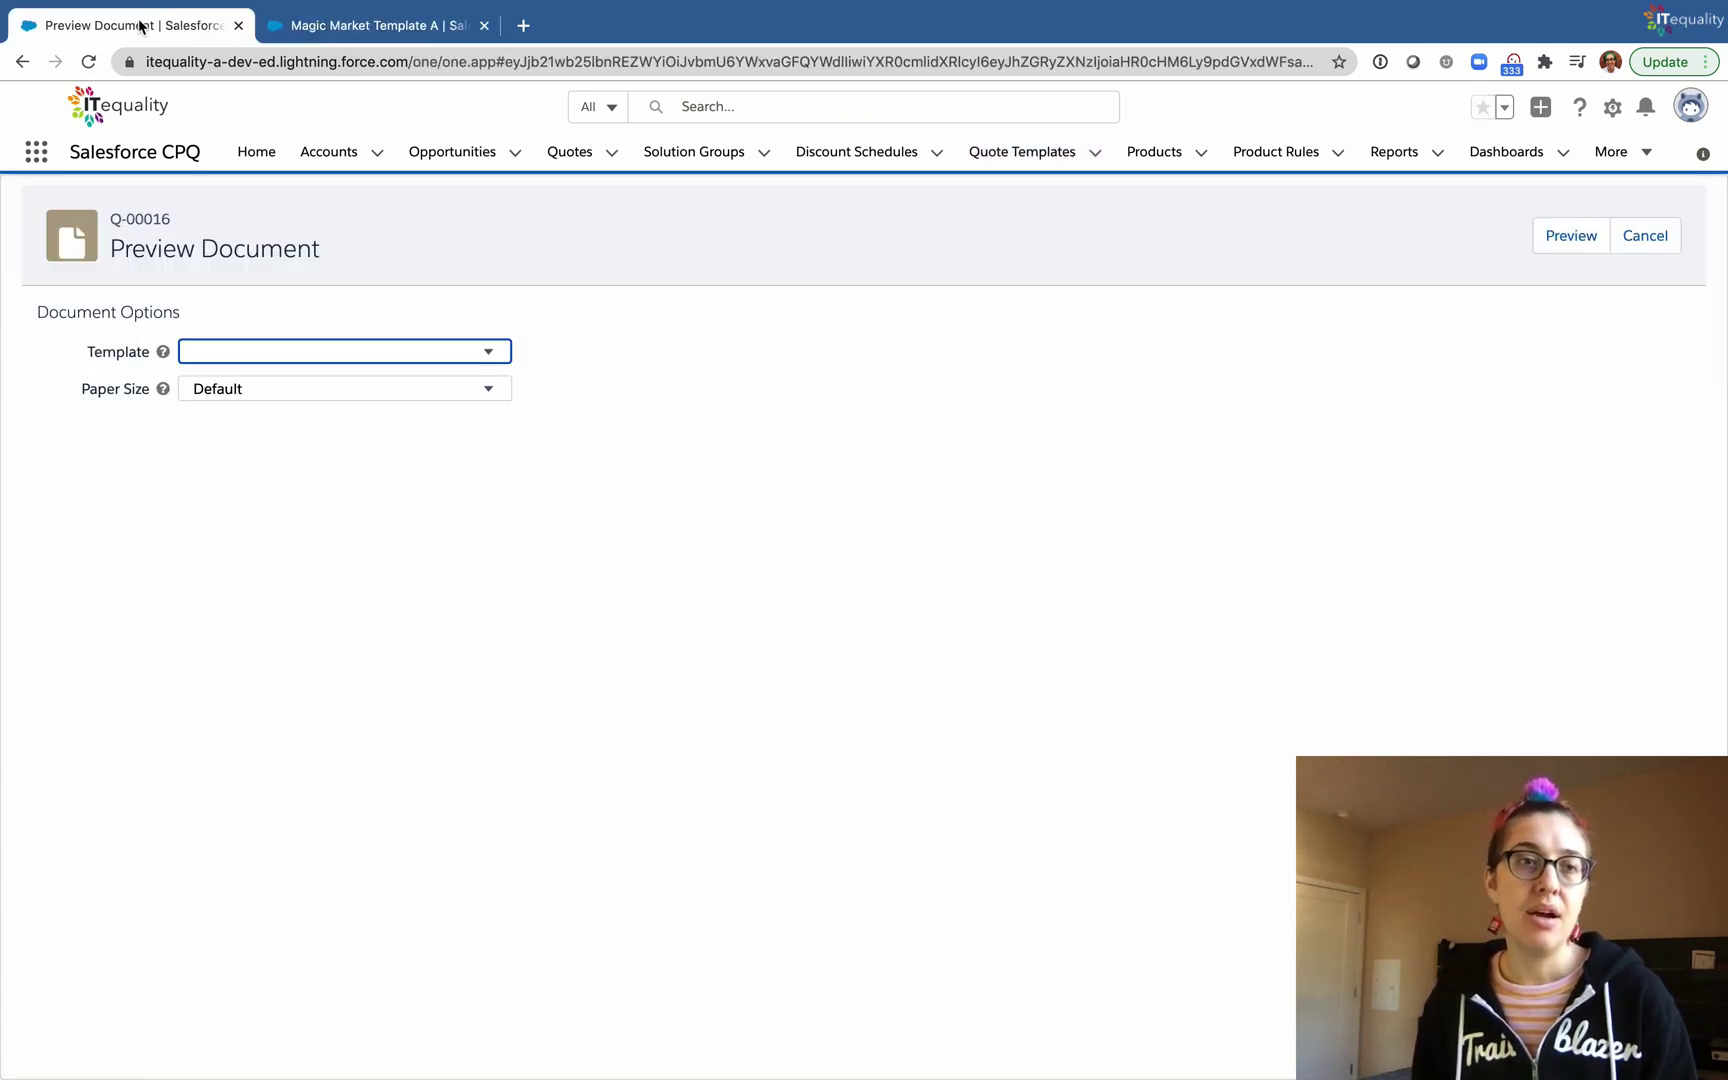
left_click(1648, 236)
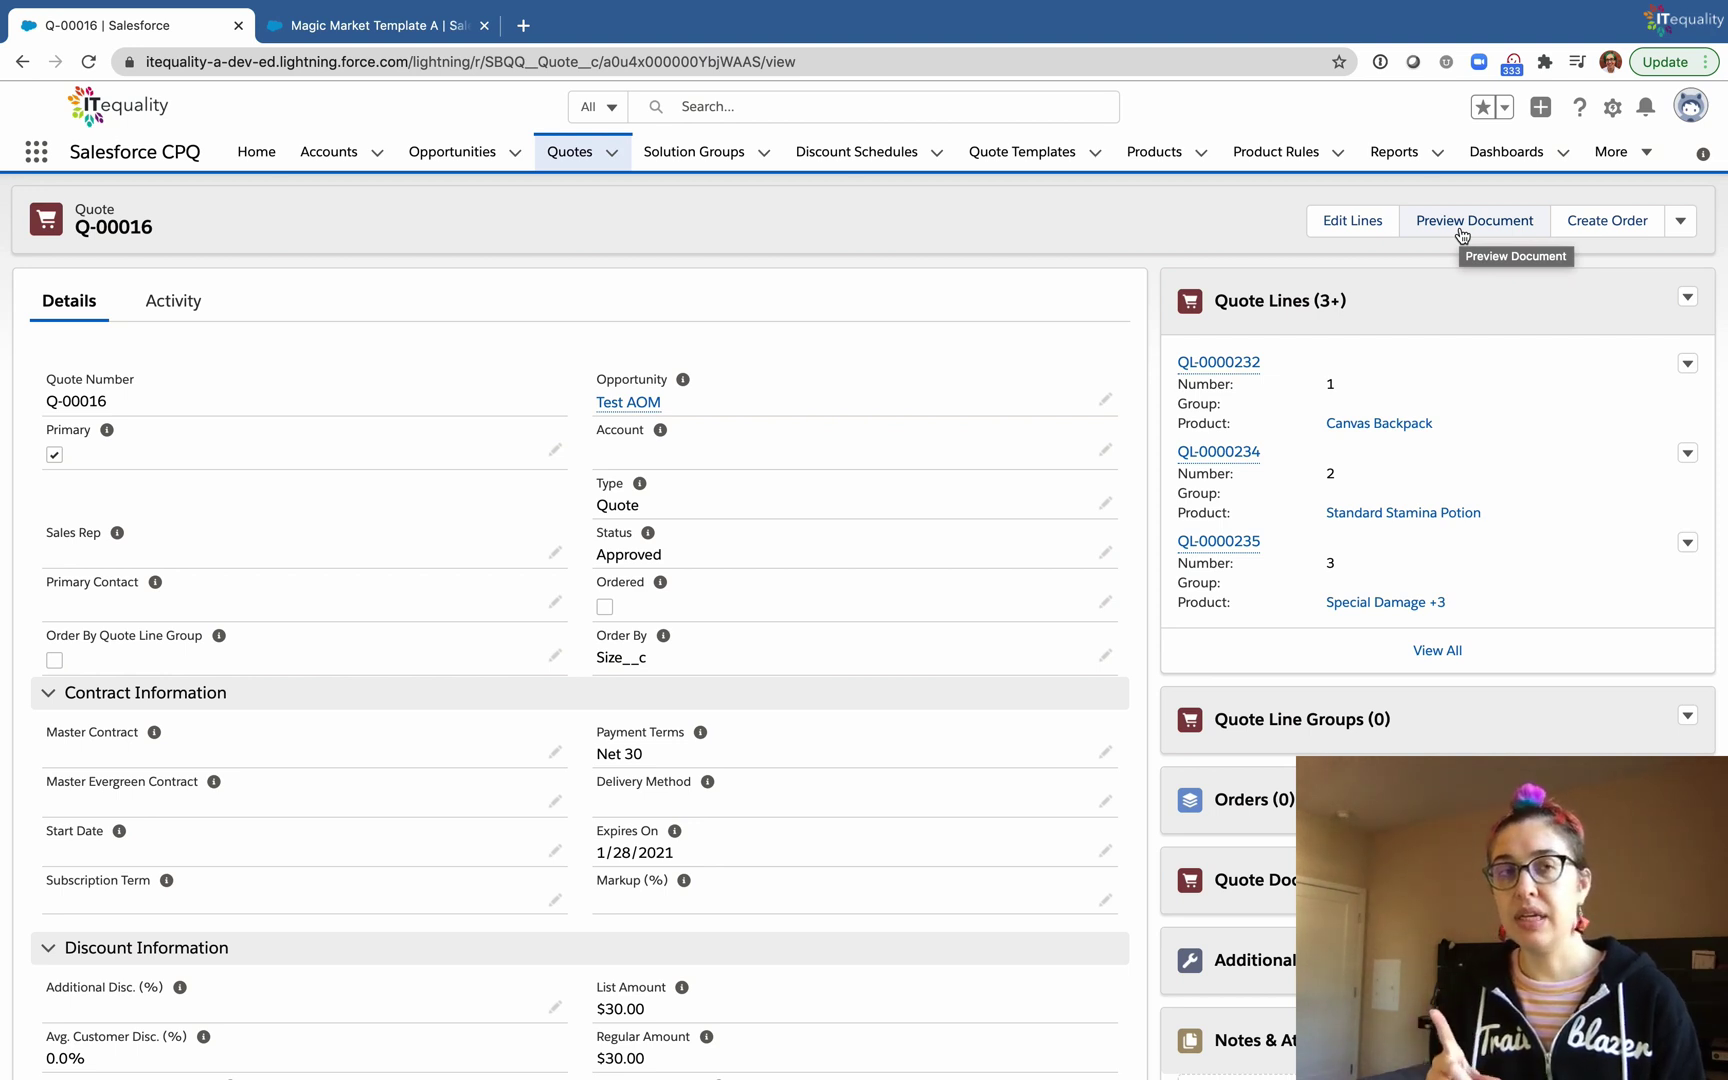
- Launch Preview Document on quote Q-00016 to render the Magic Market quote PDF
left_click(1461, 234)
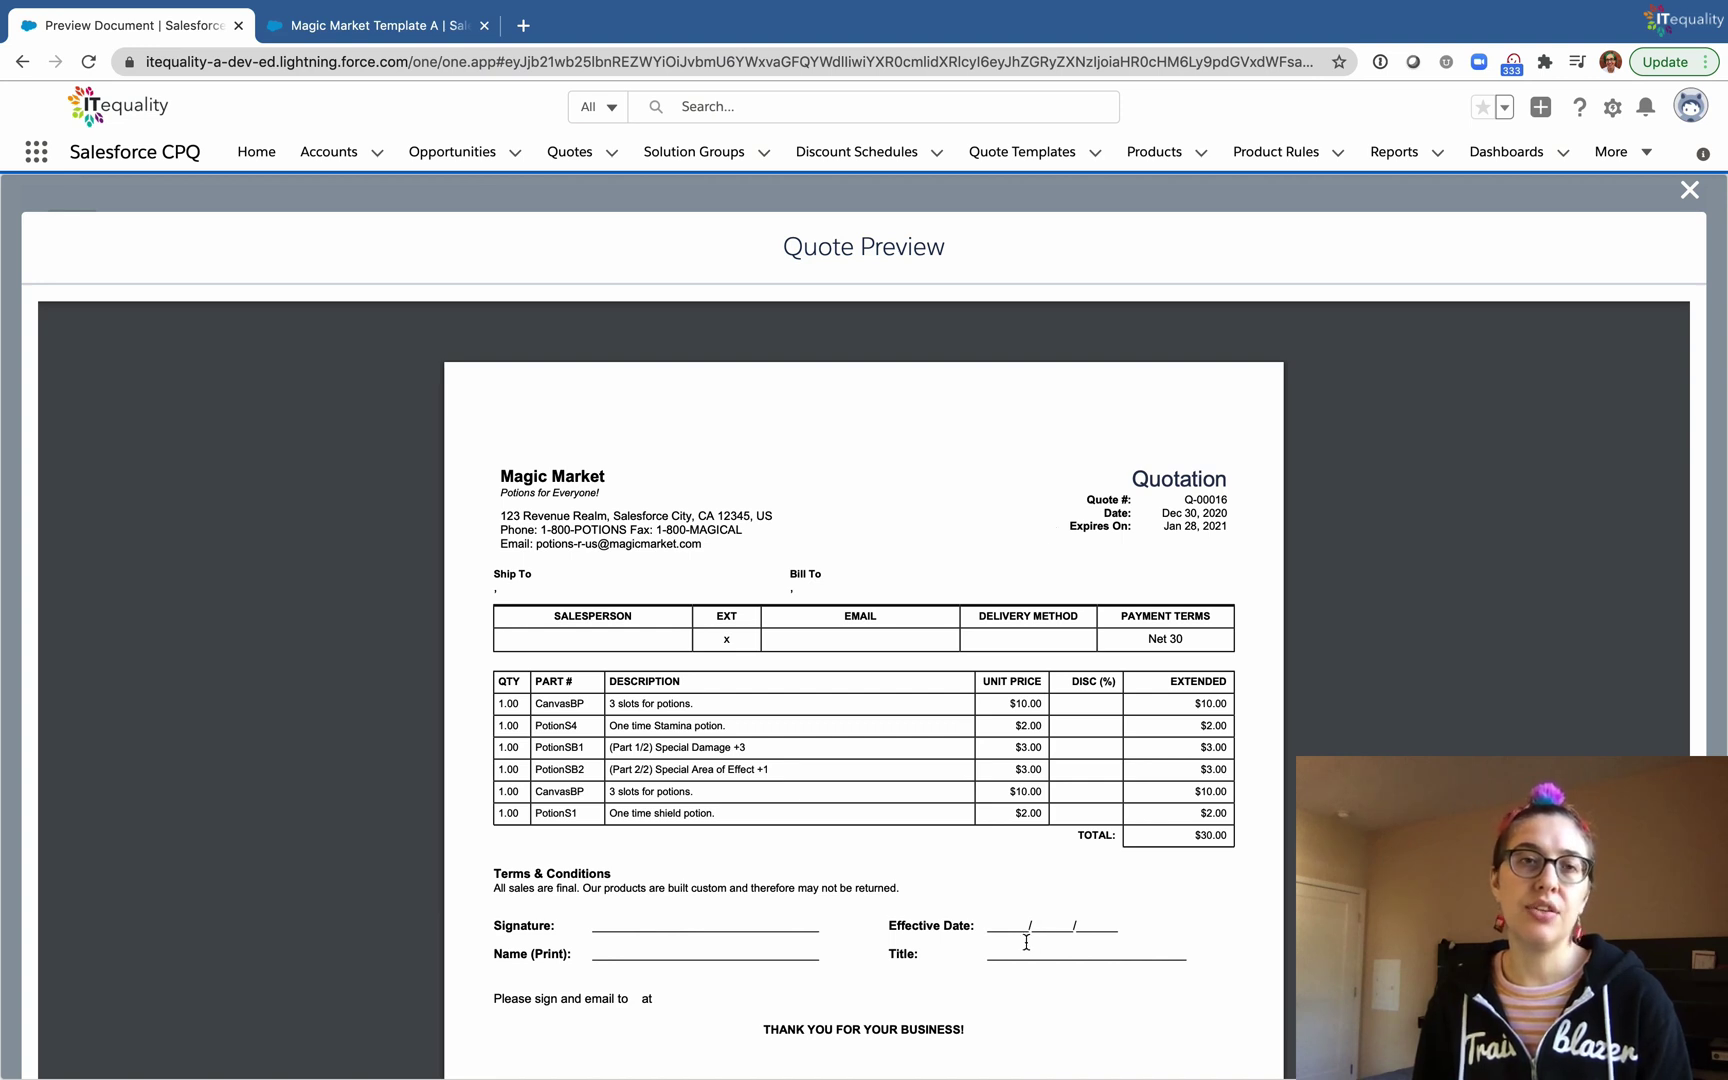
- Compare Magic Market Template A's Line Columns with the Q-00016 PDF, then add a new Section
left_click(373, 30)
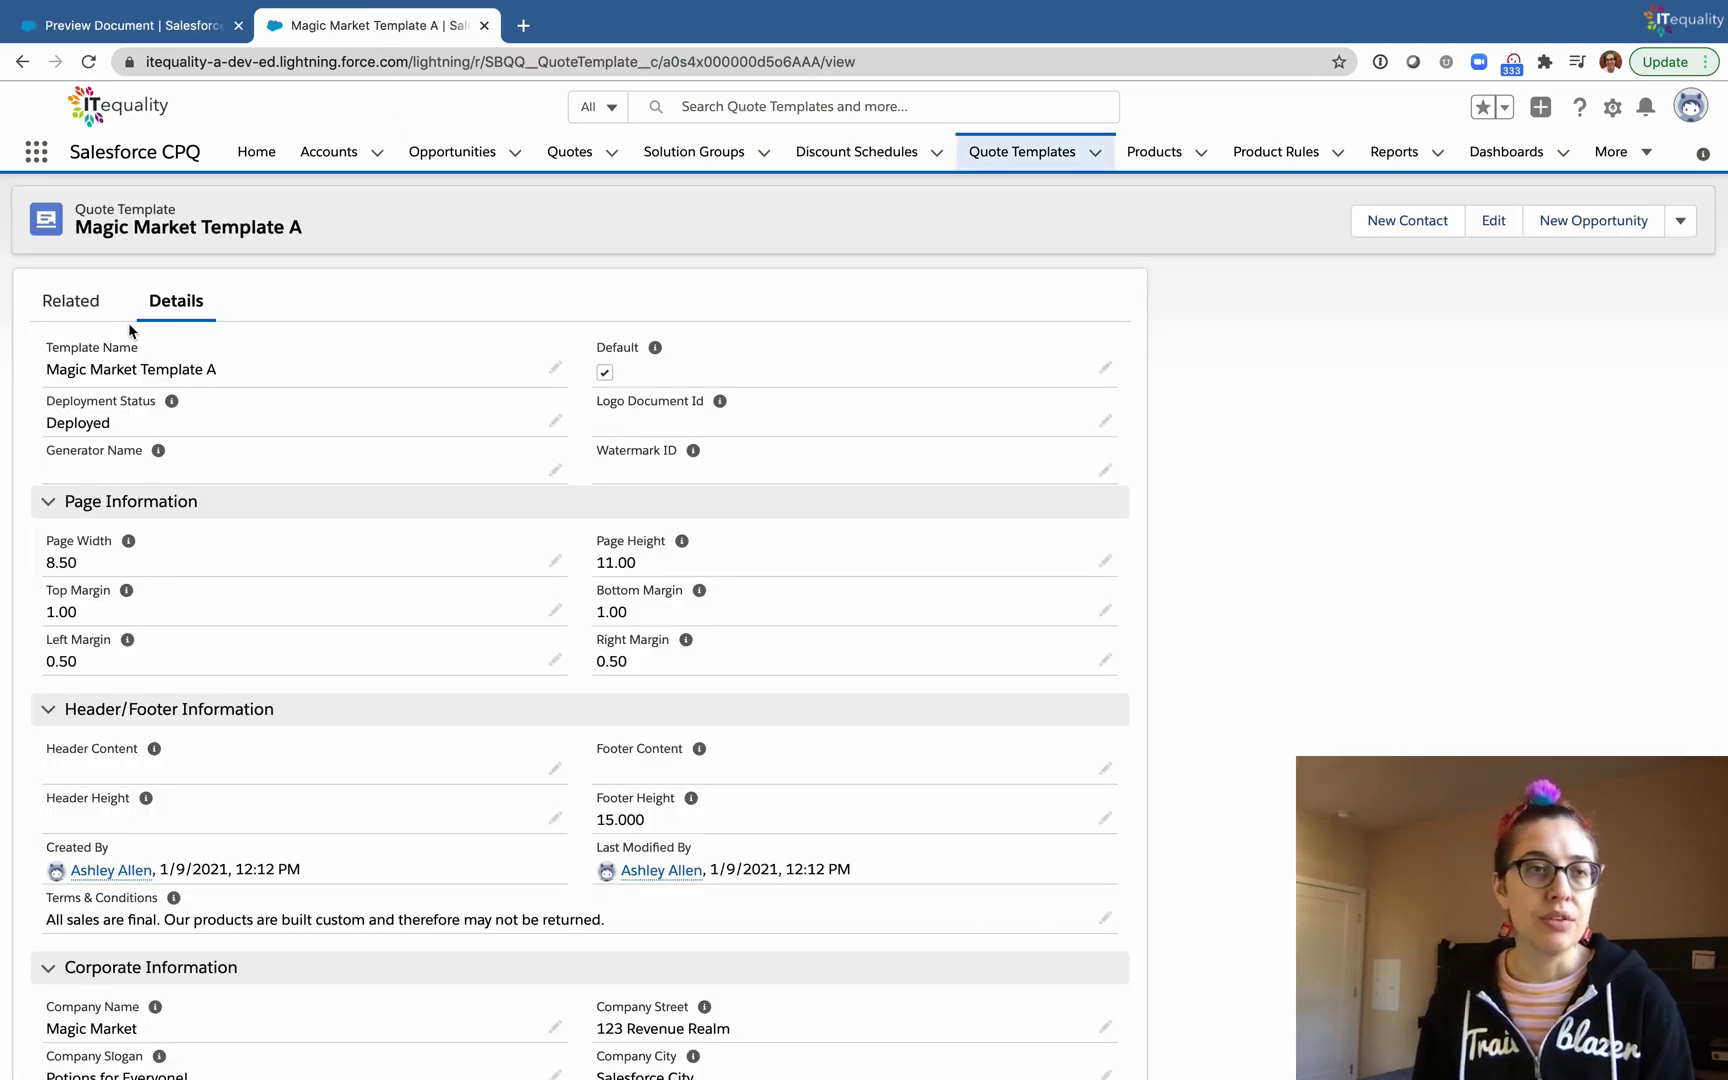
left_click(76, 312)
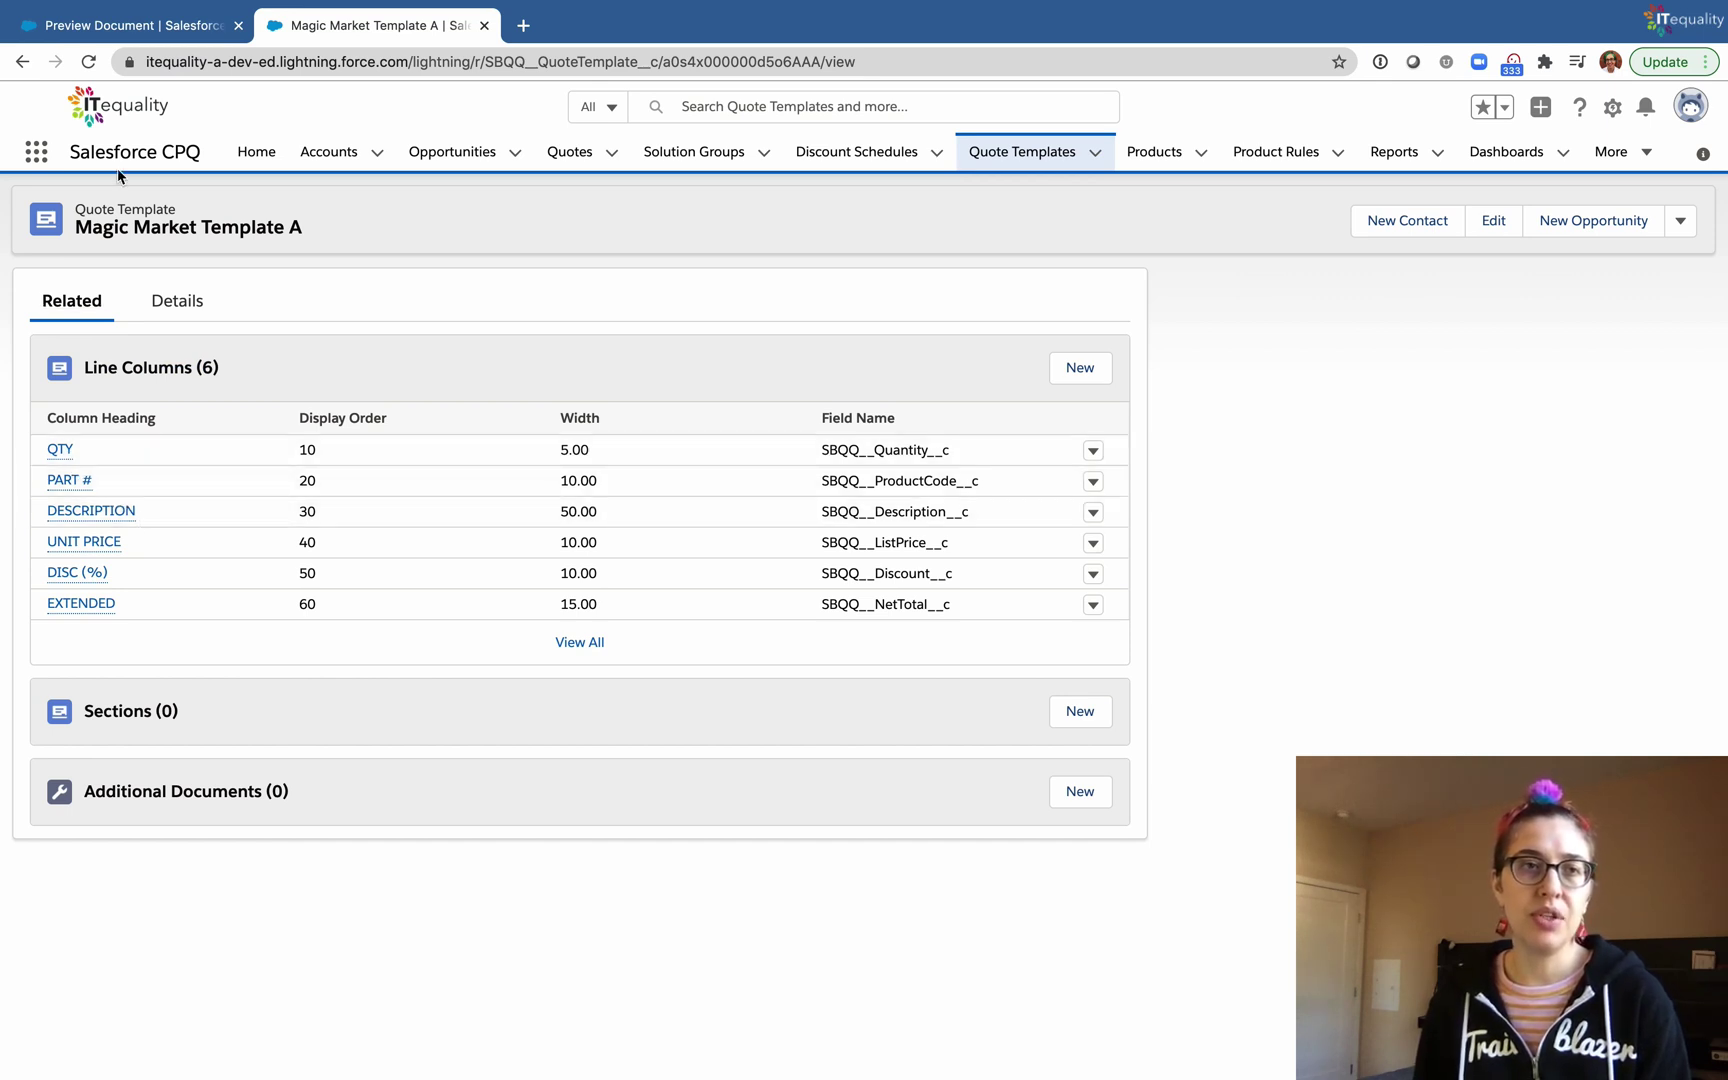
left_click(124, 26)
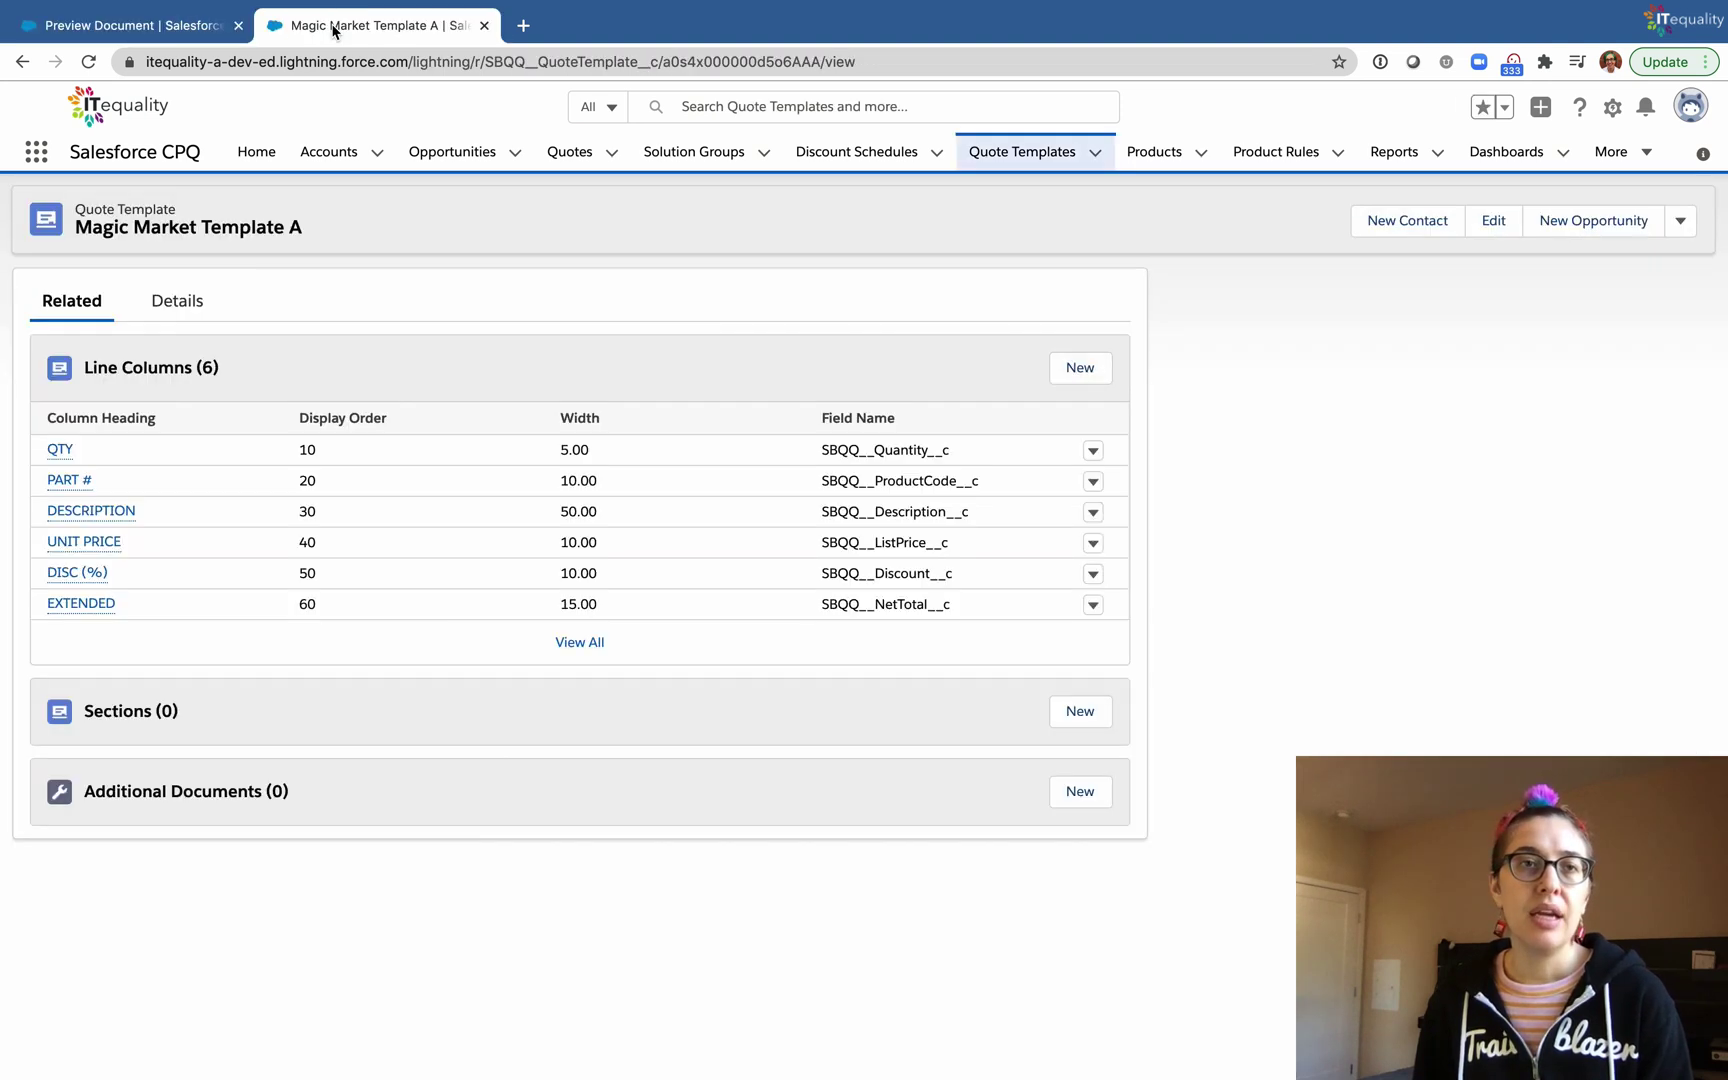
left_click(333, 25)
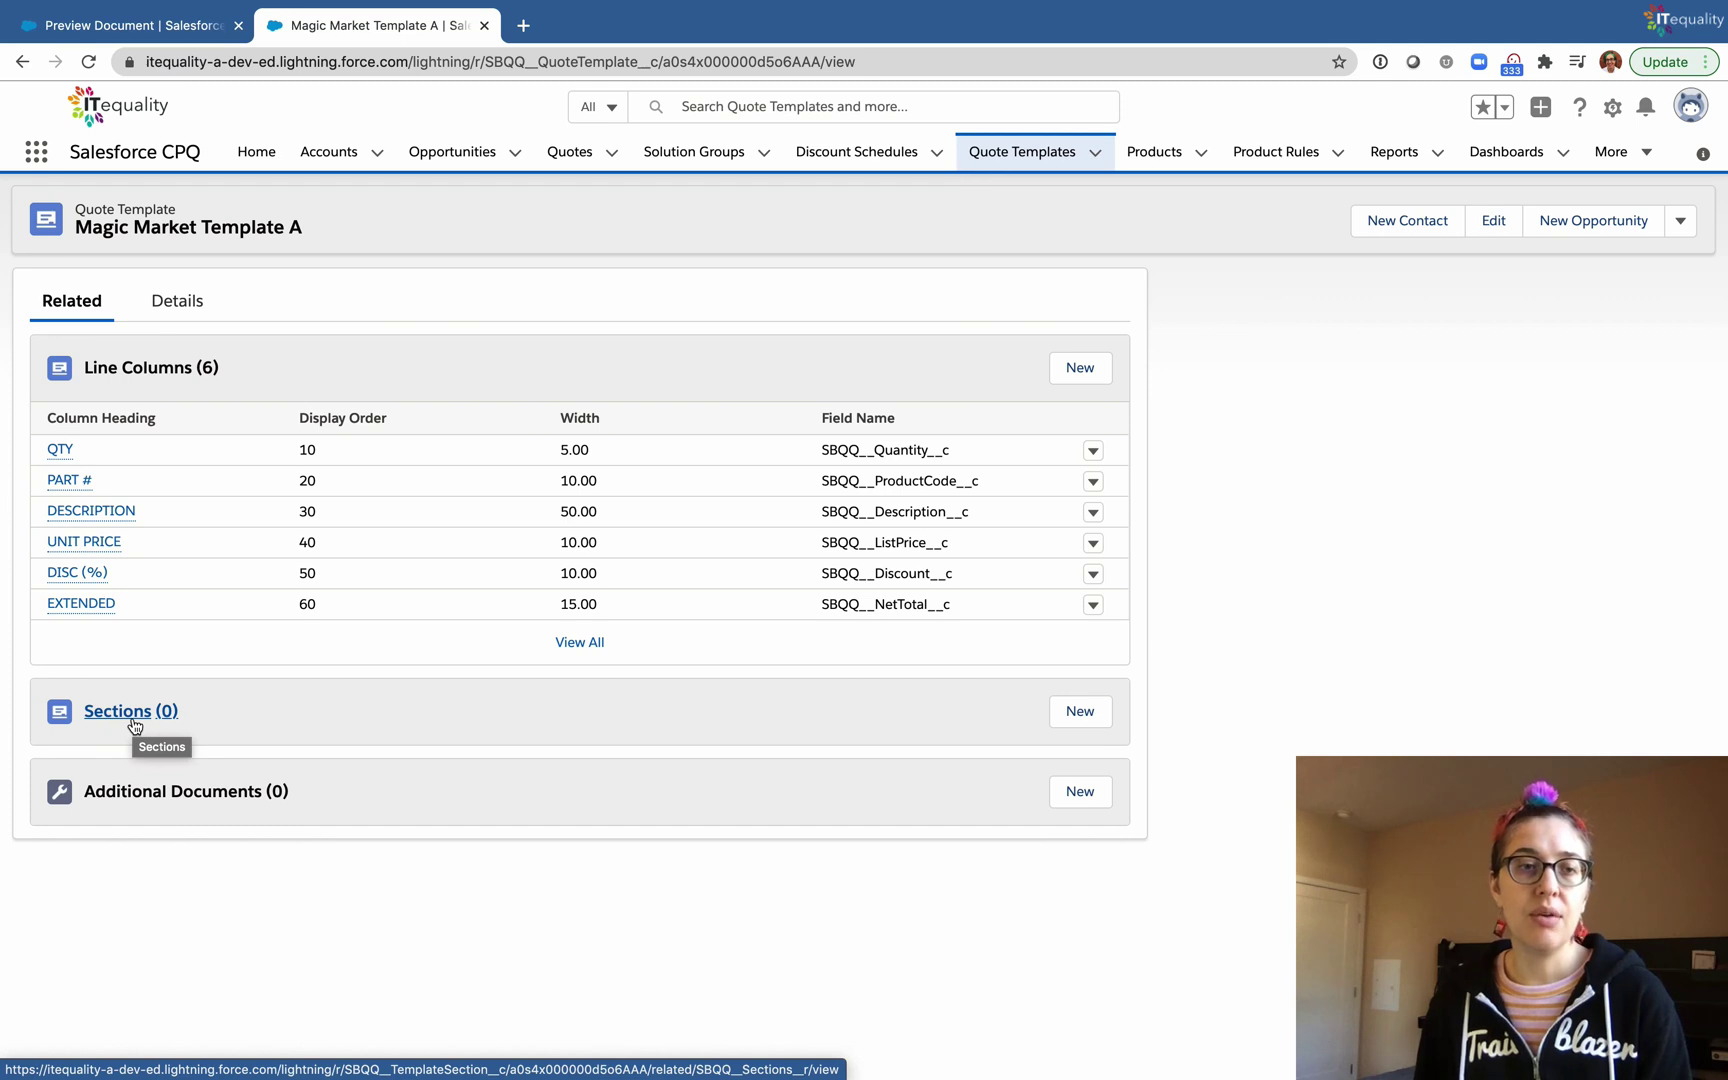
left_click(132, 25)
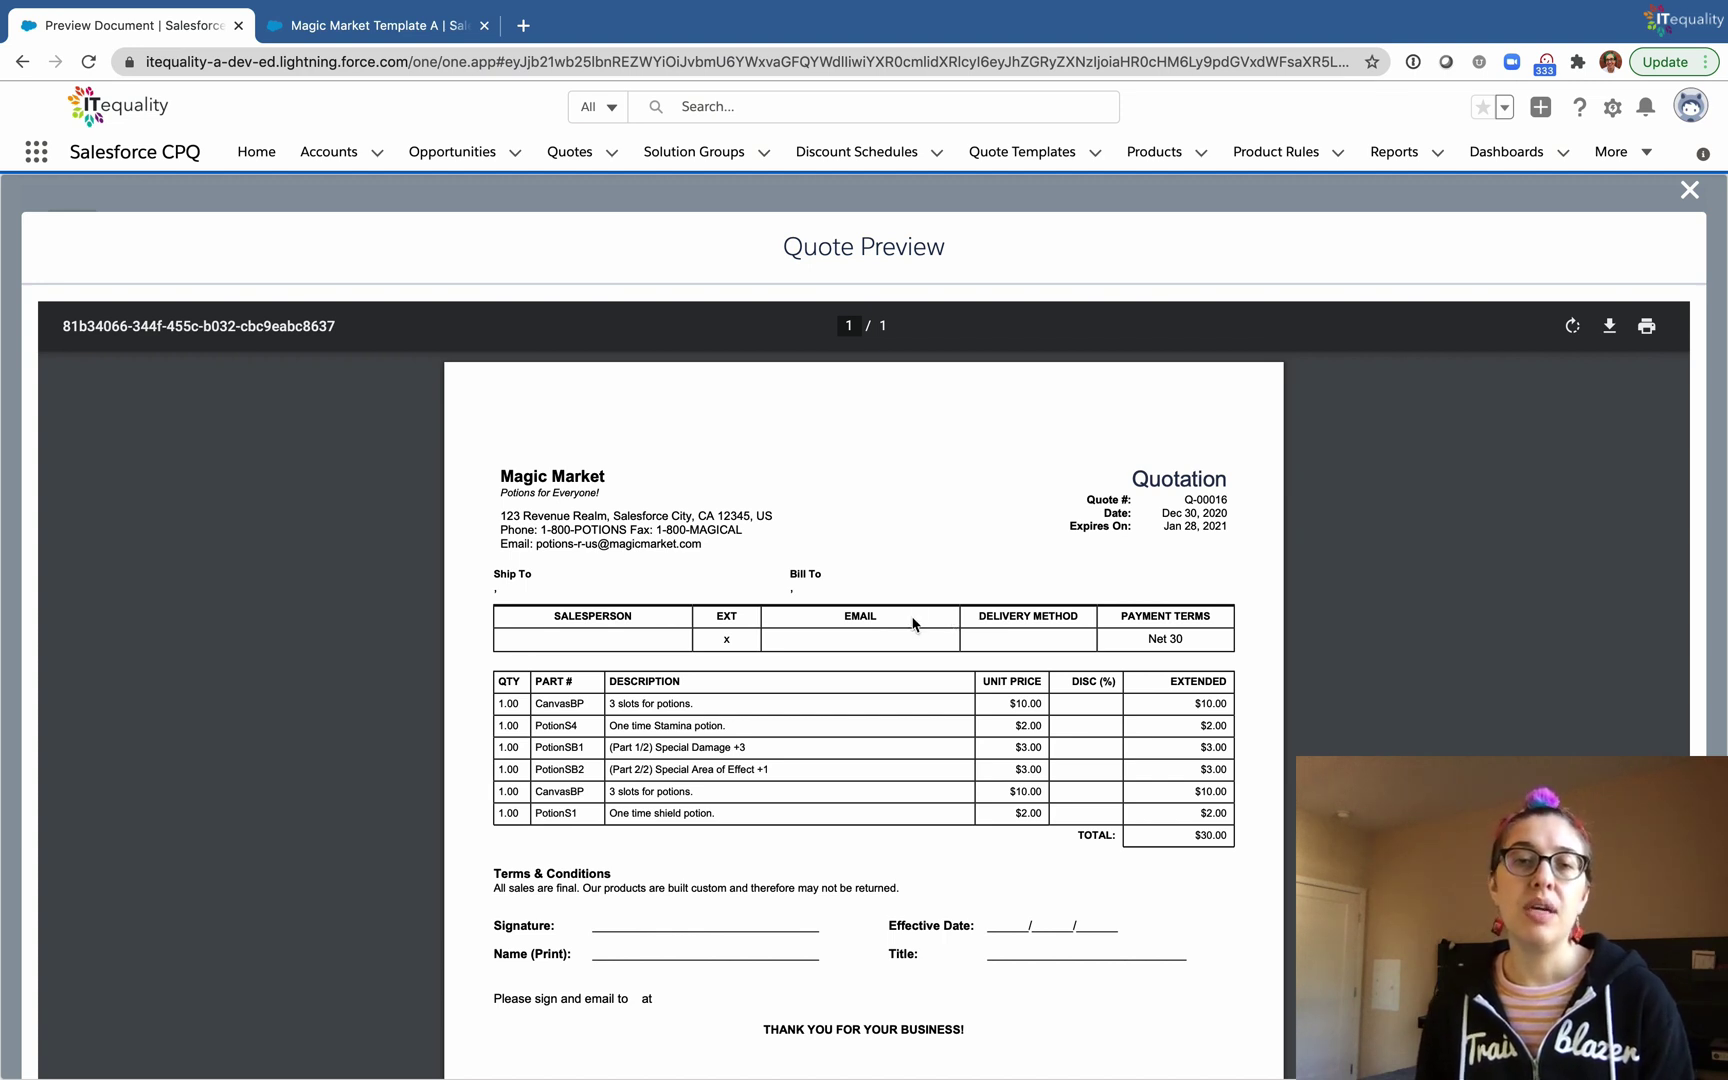
left_click(366, 37)
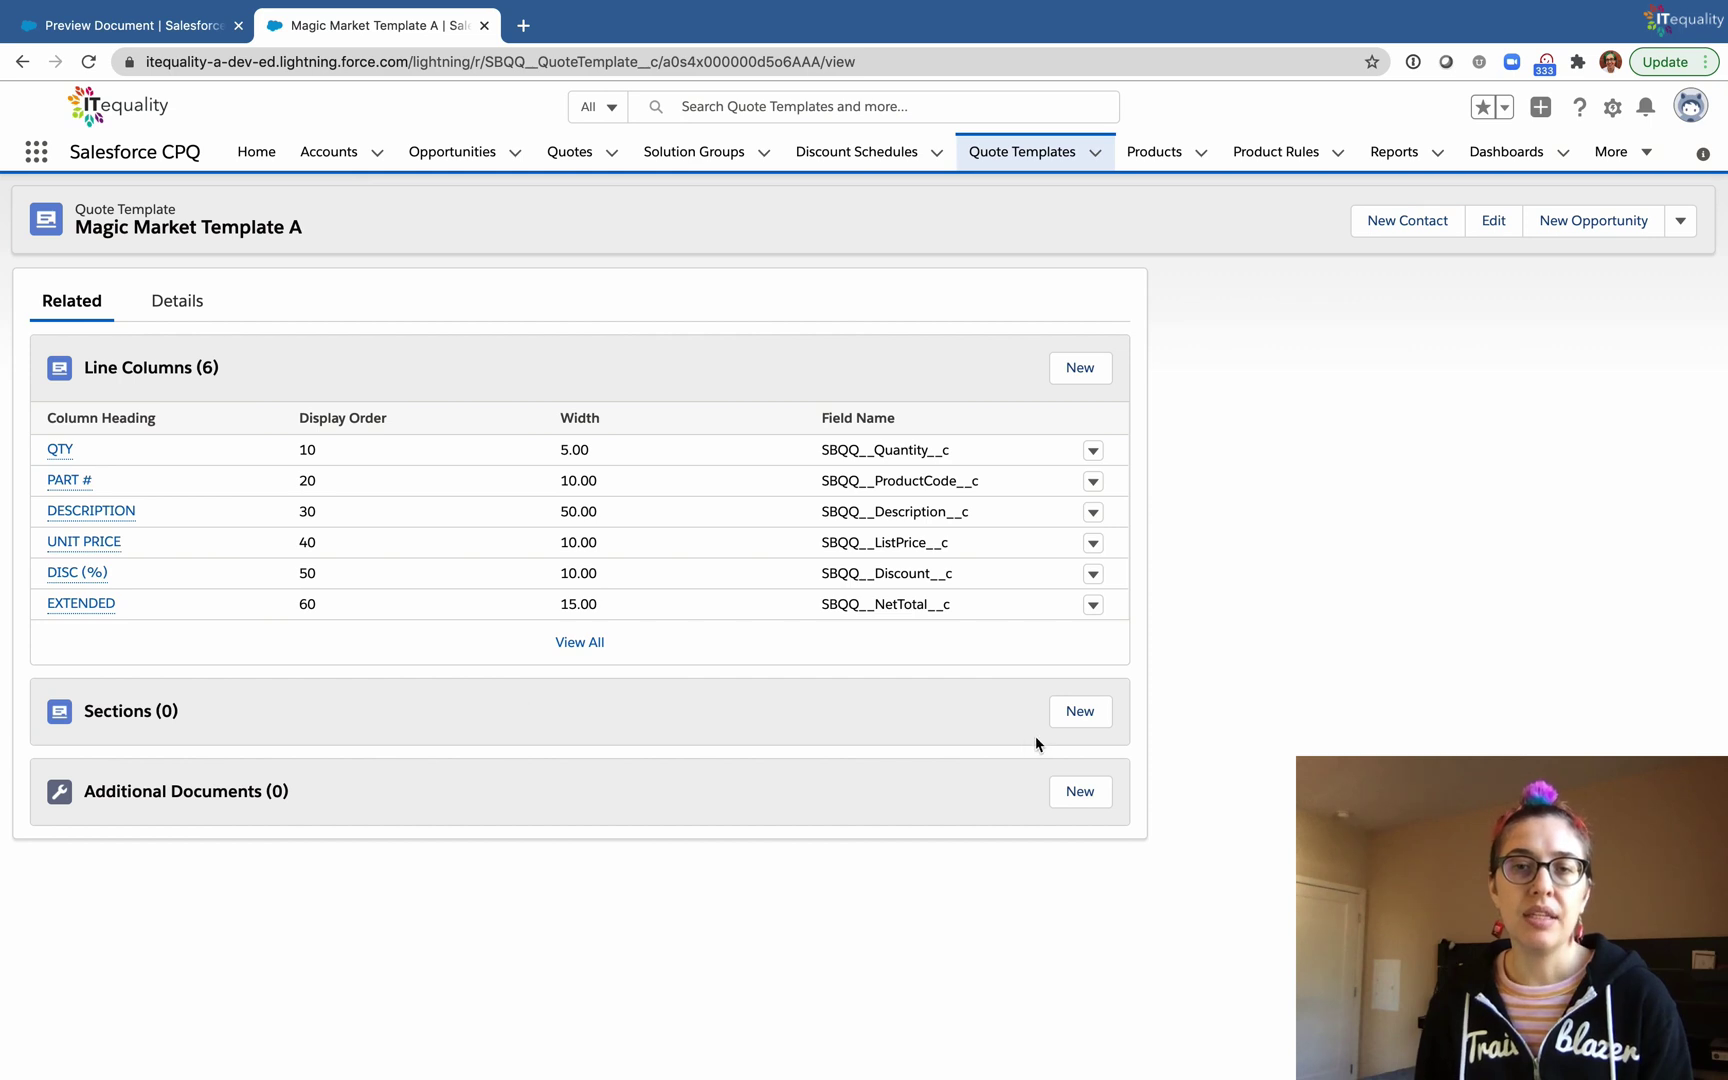
left_click(1080, 711)
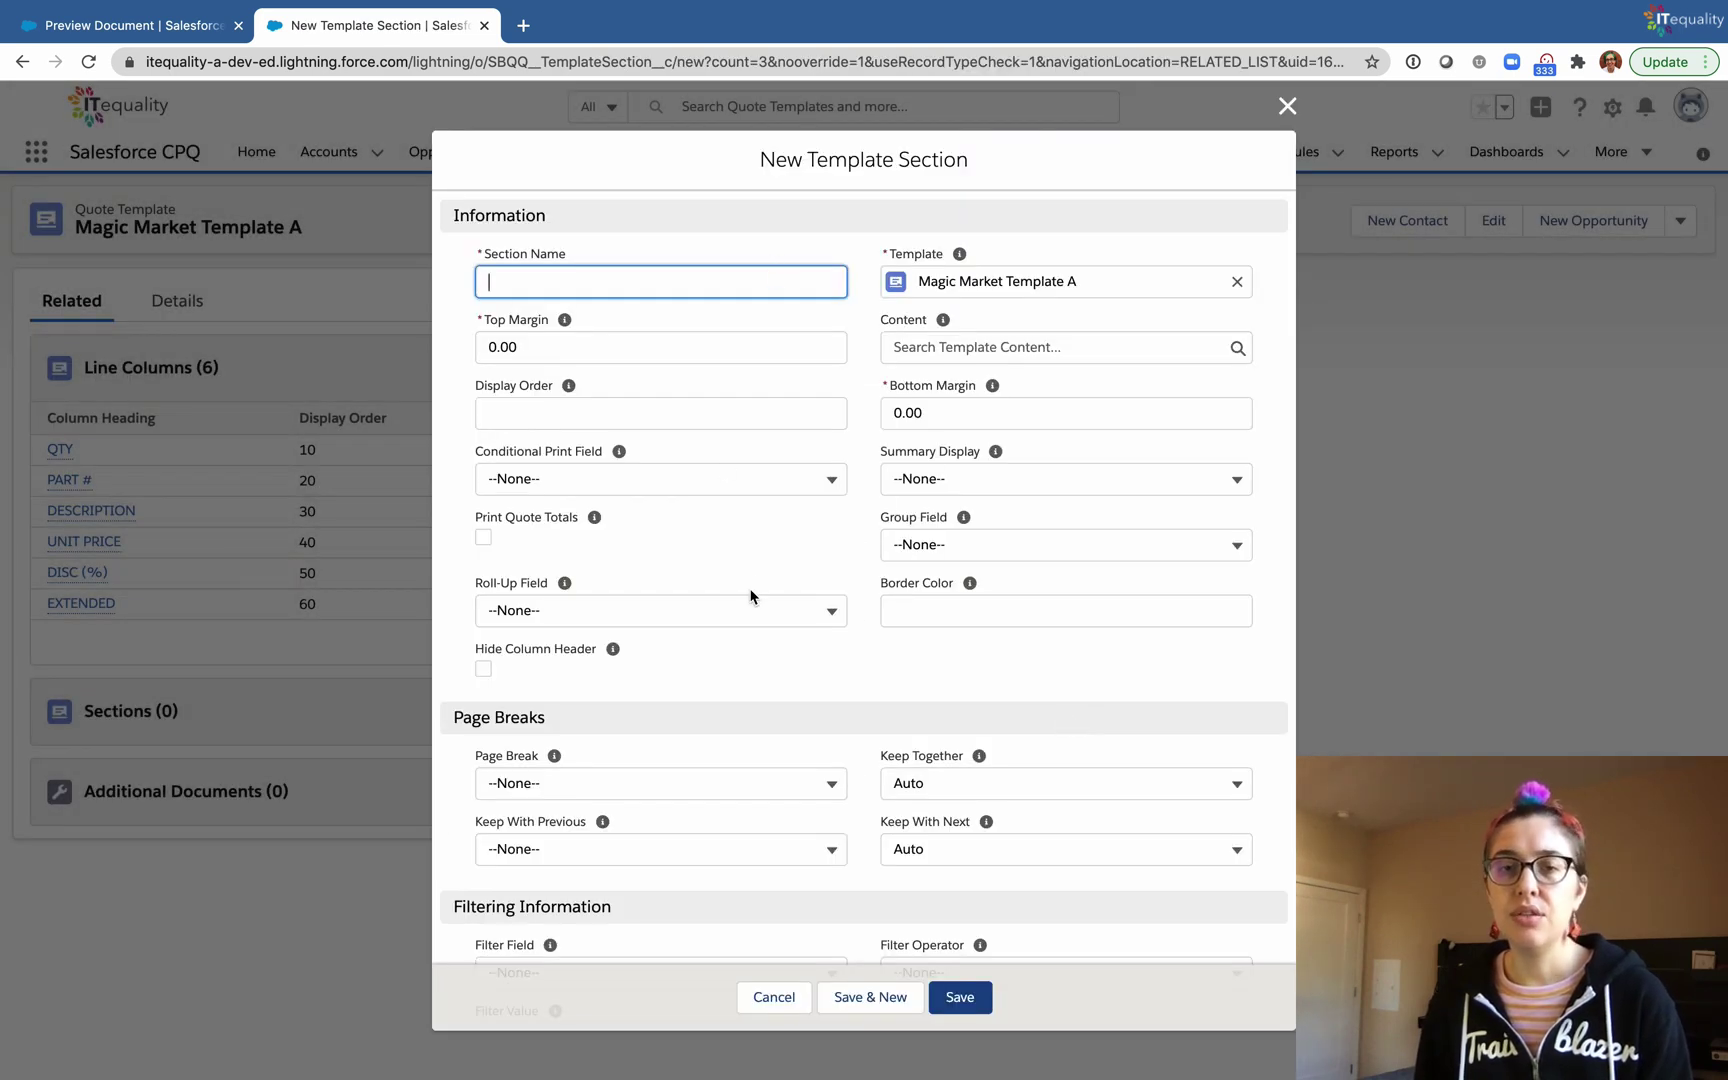
left_click(919, 348)
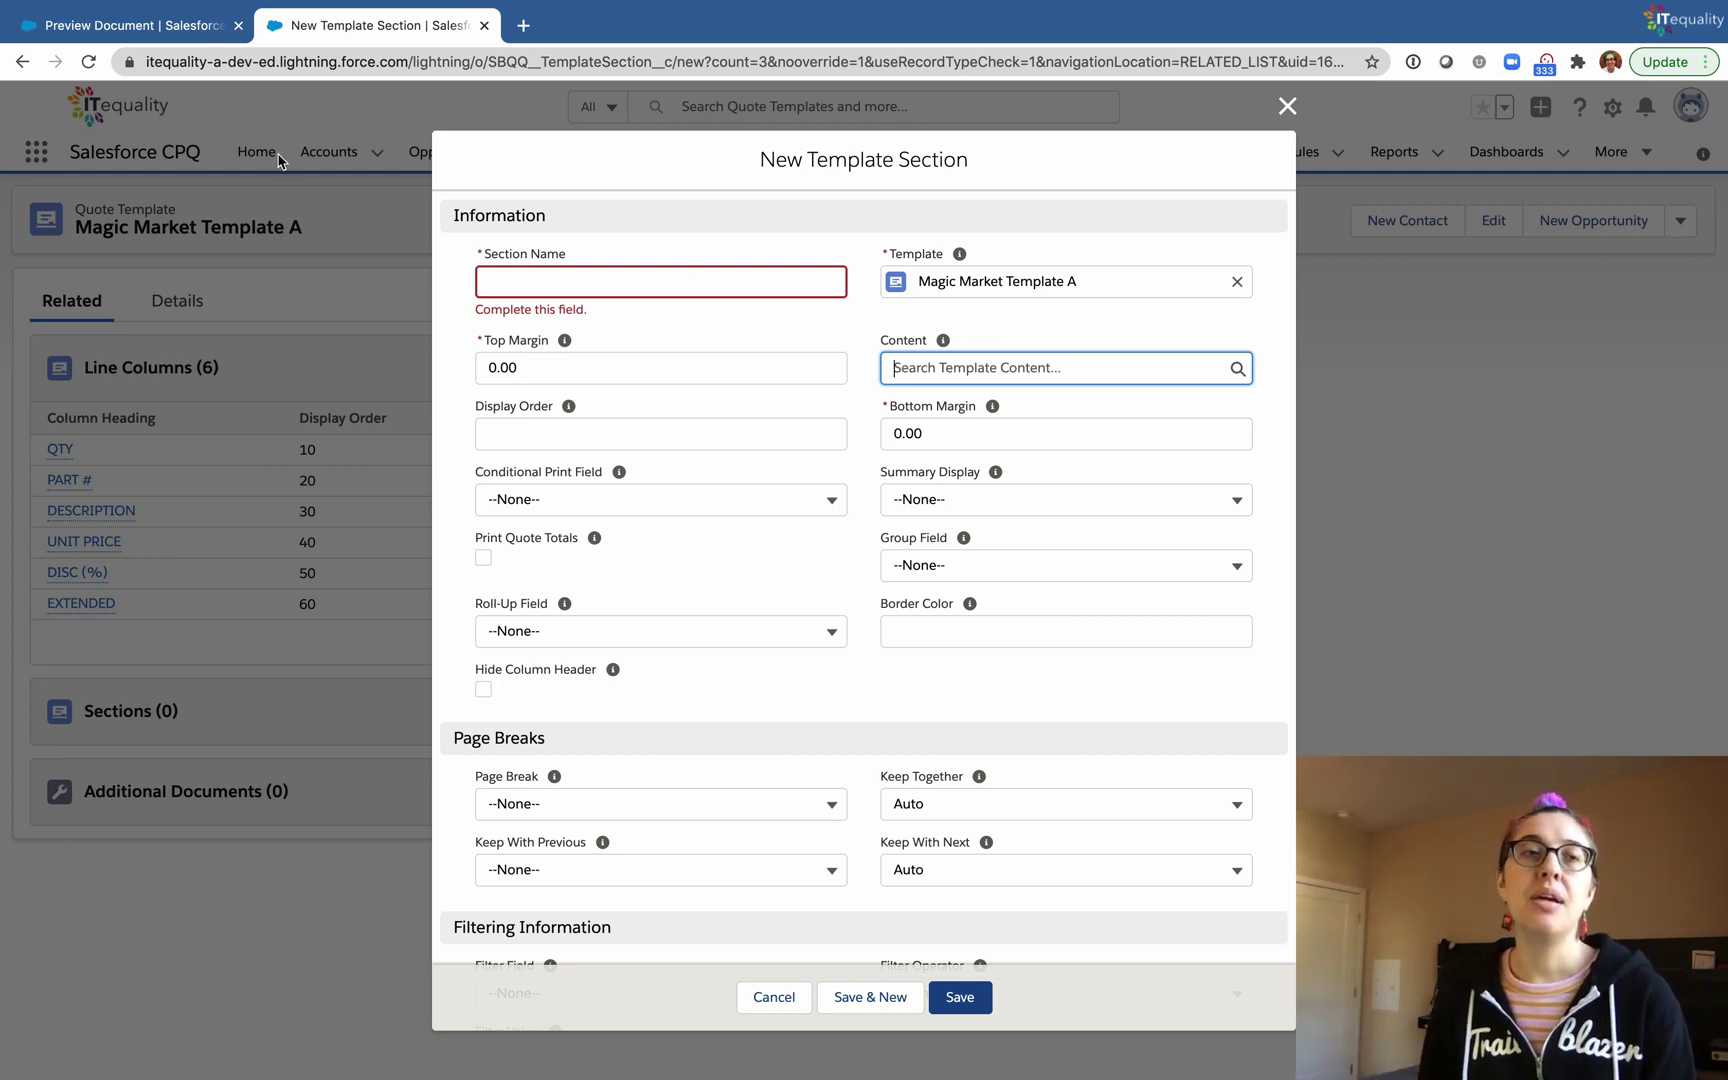
left_click(160, 28)
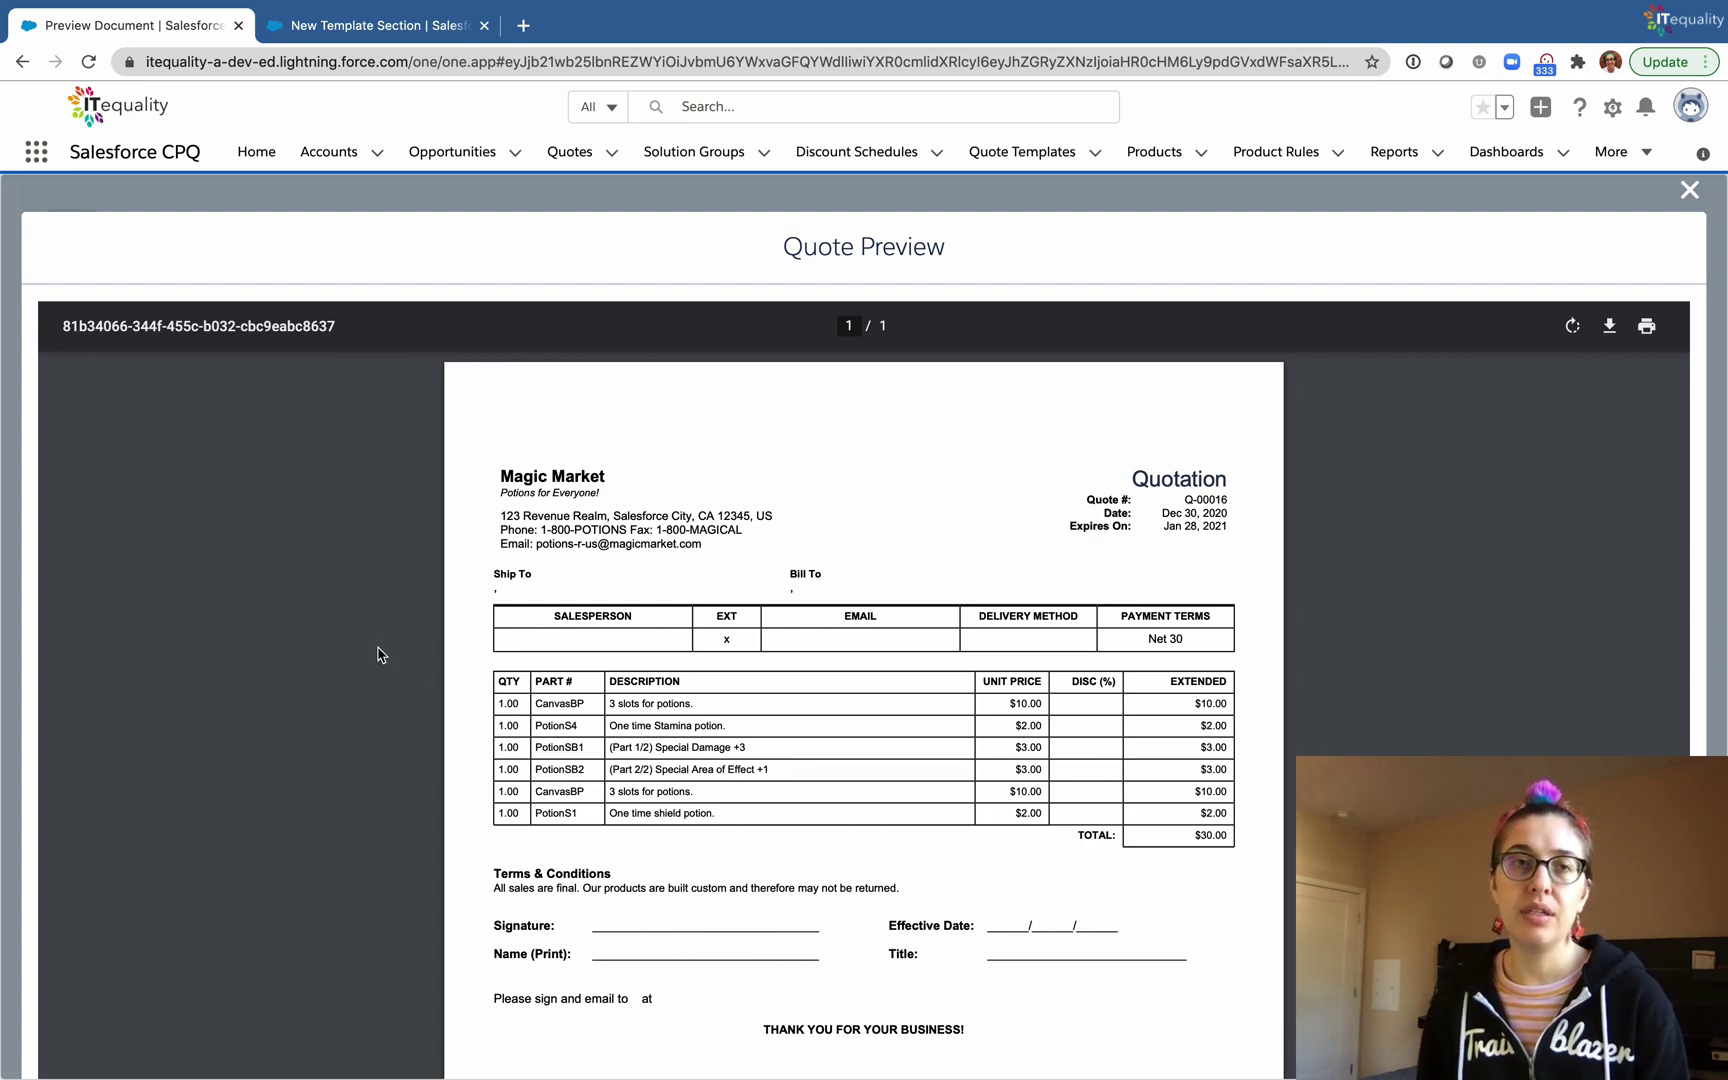
left_click(383, 27)
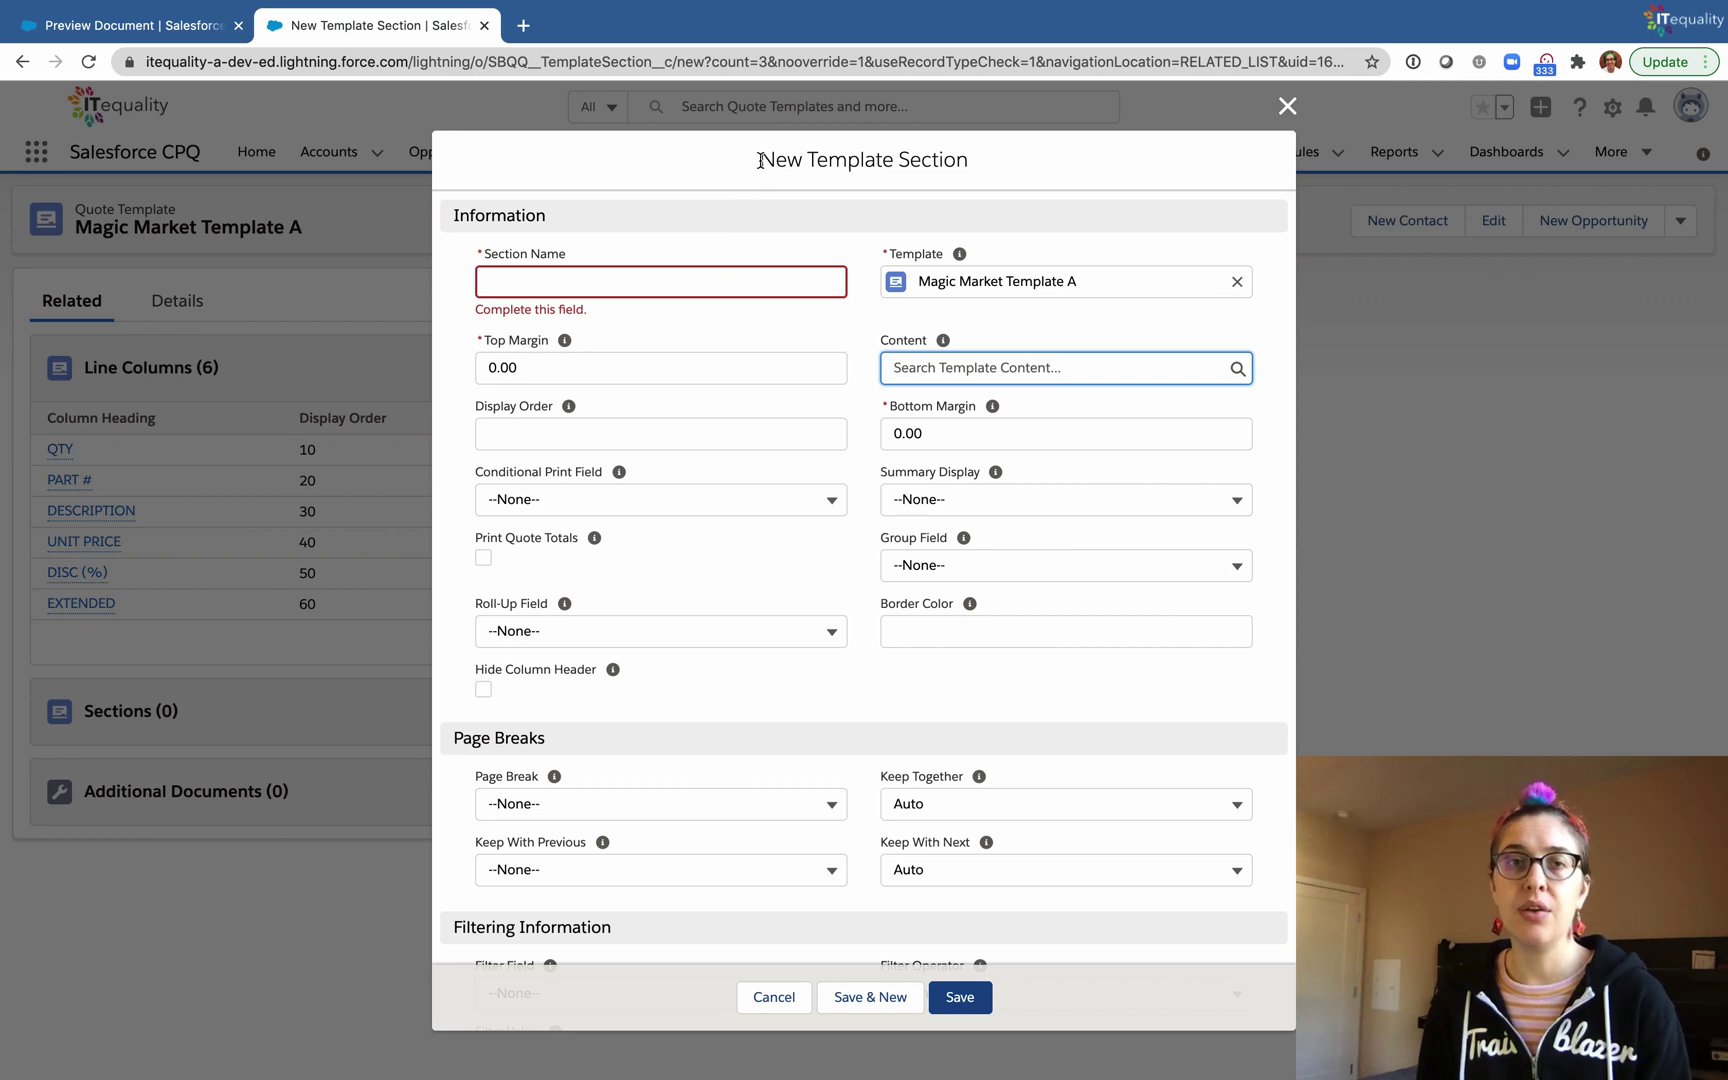
left_click_drag(760, 162, 978, 166)
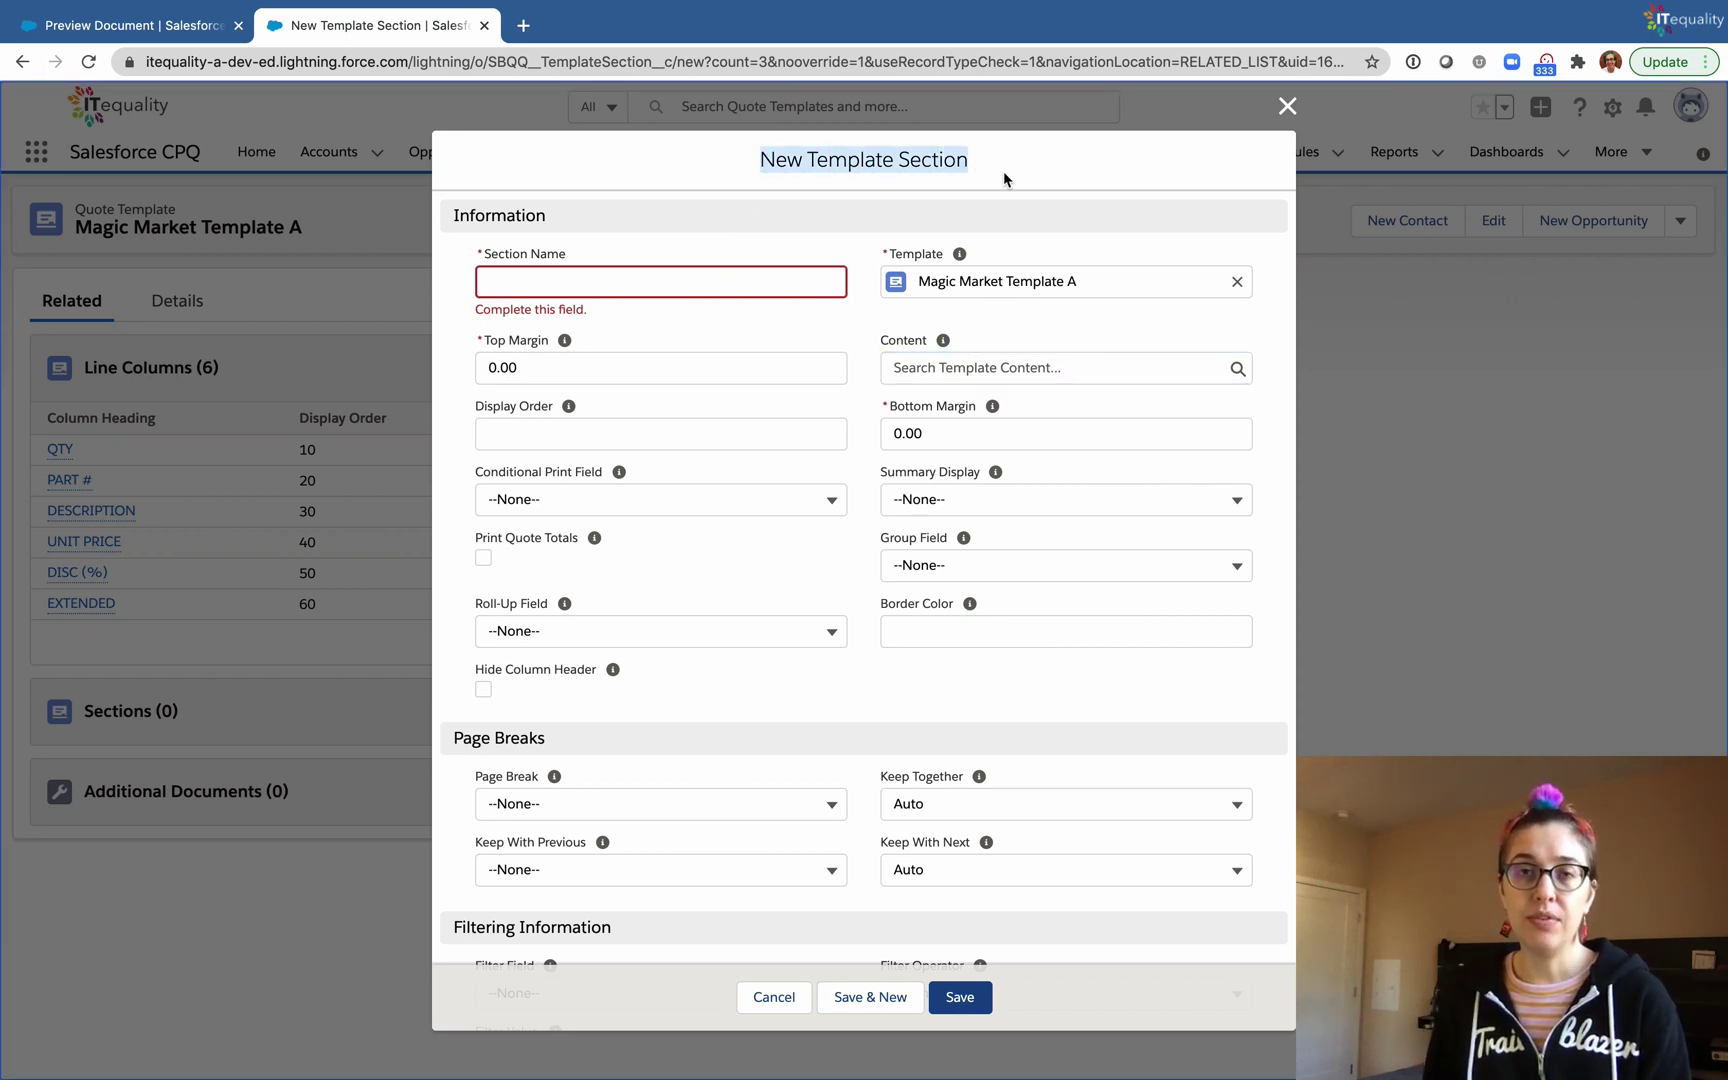
mouse_move(1200, 6)
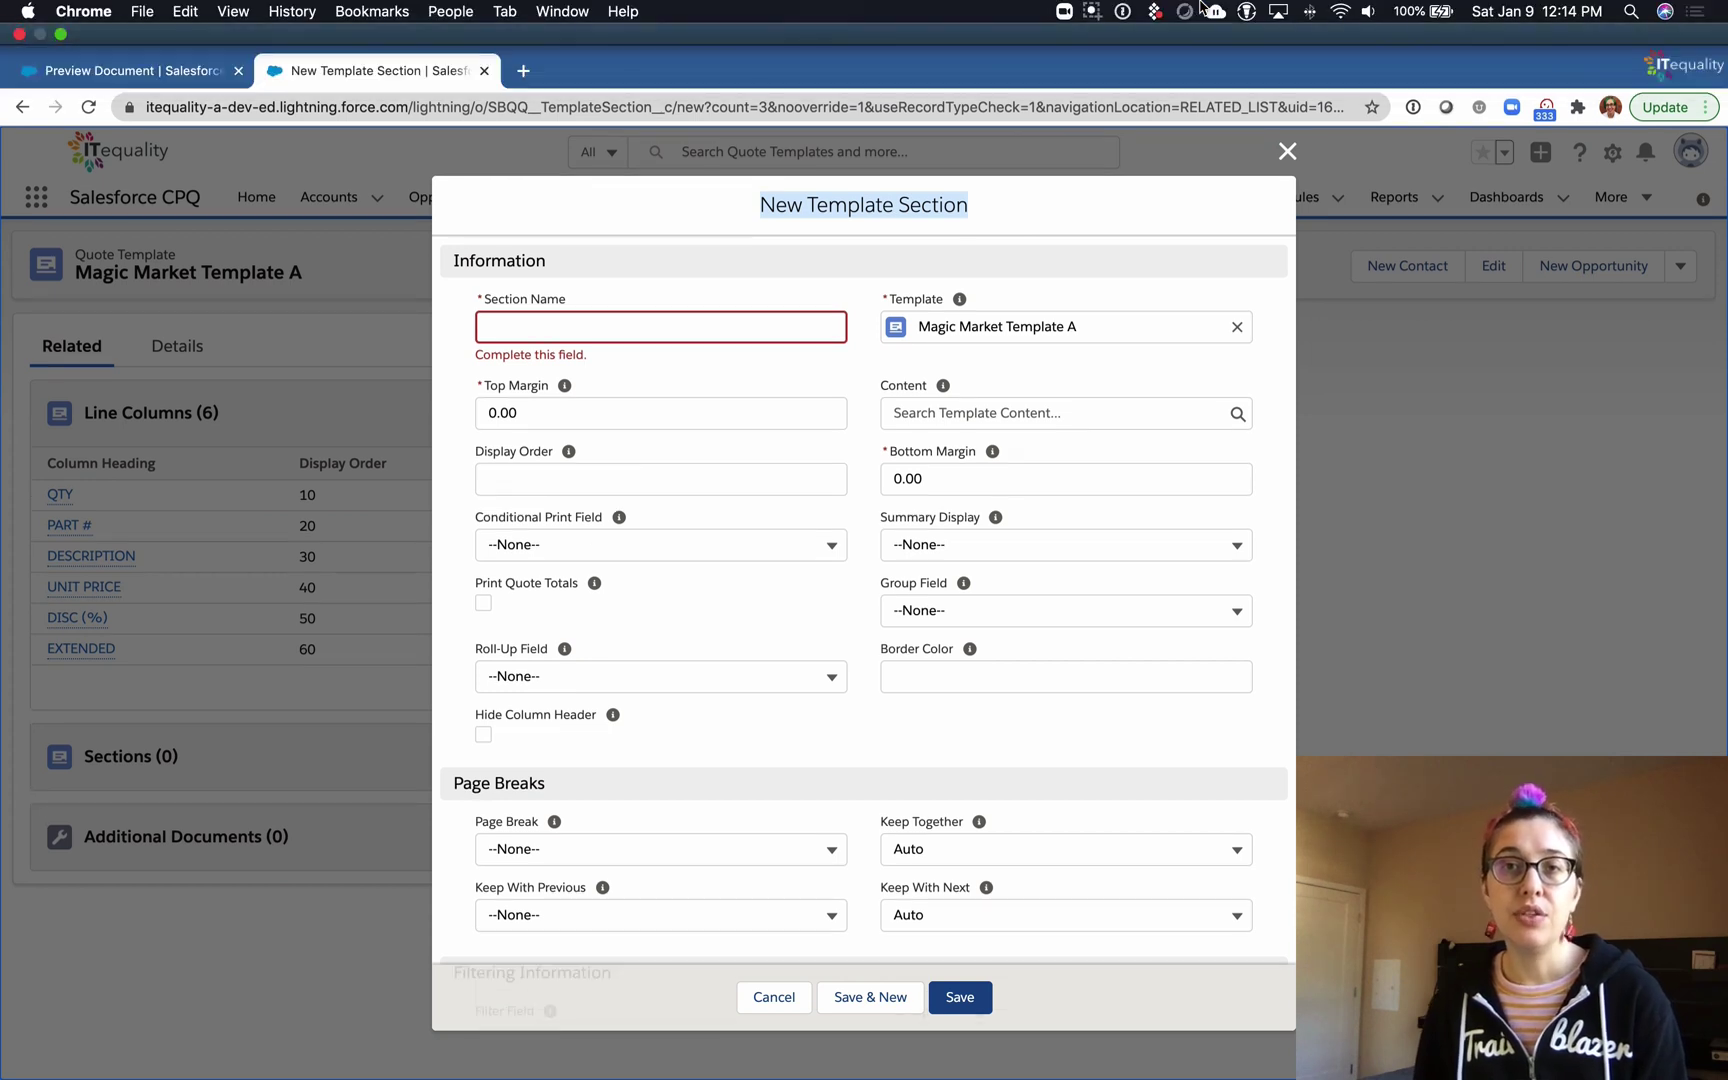
left_click(1092, 12)
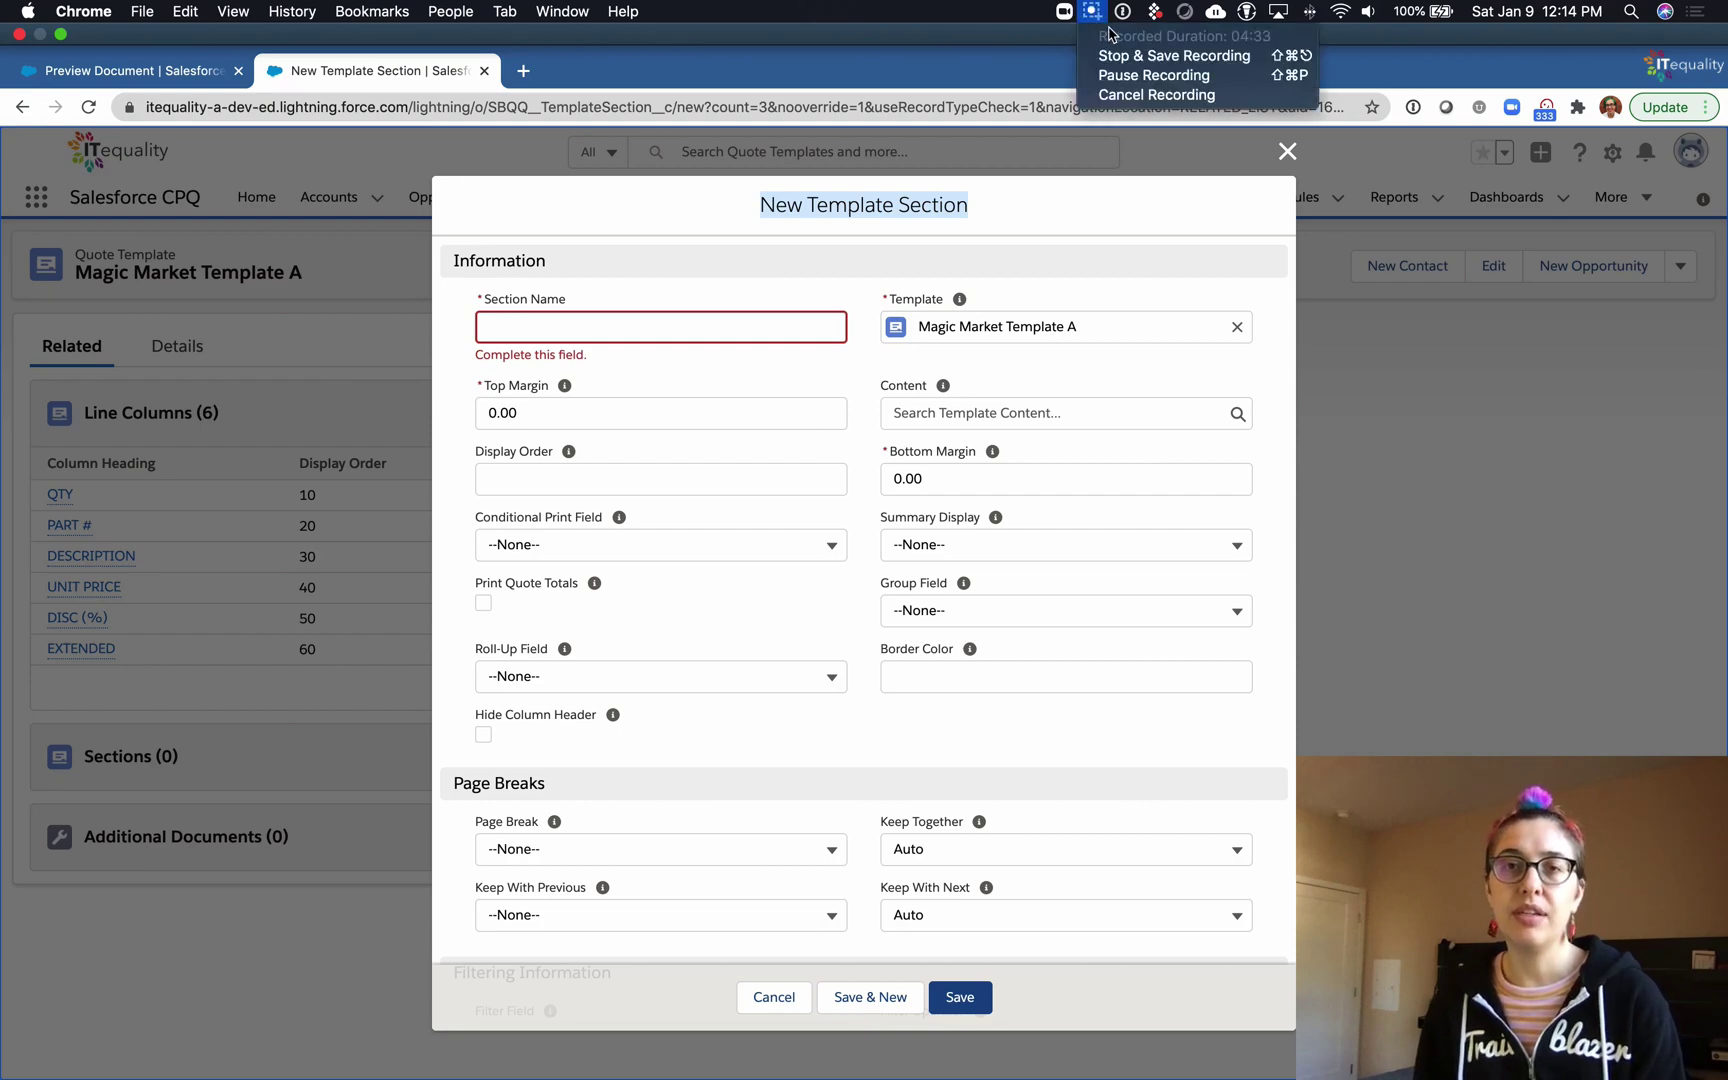